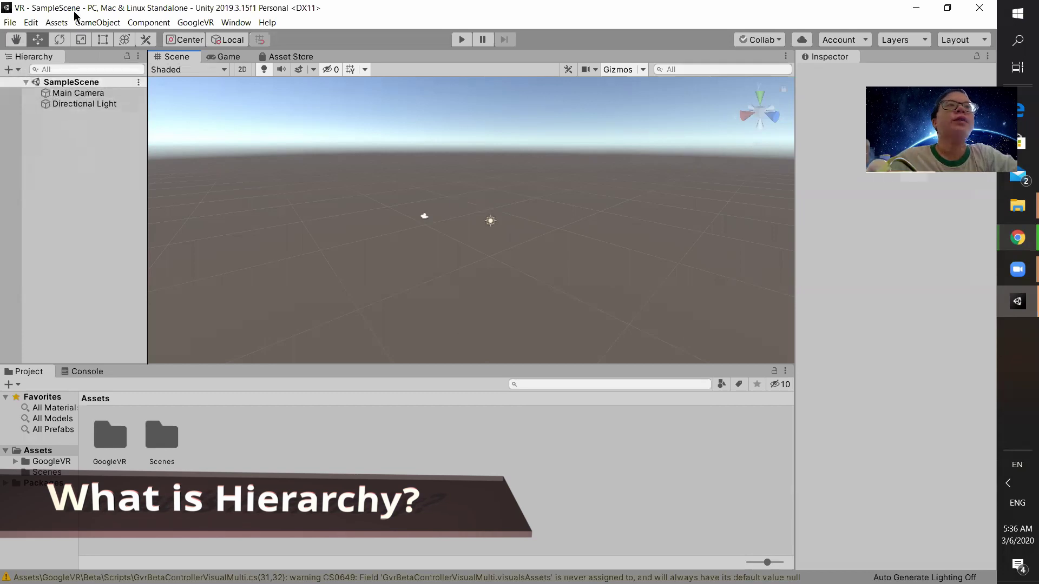
Look through the asset commands, the object types that can be added to the scene, and the component categories
left_click(57, 24)
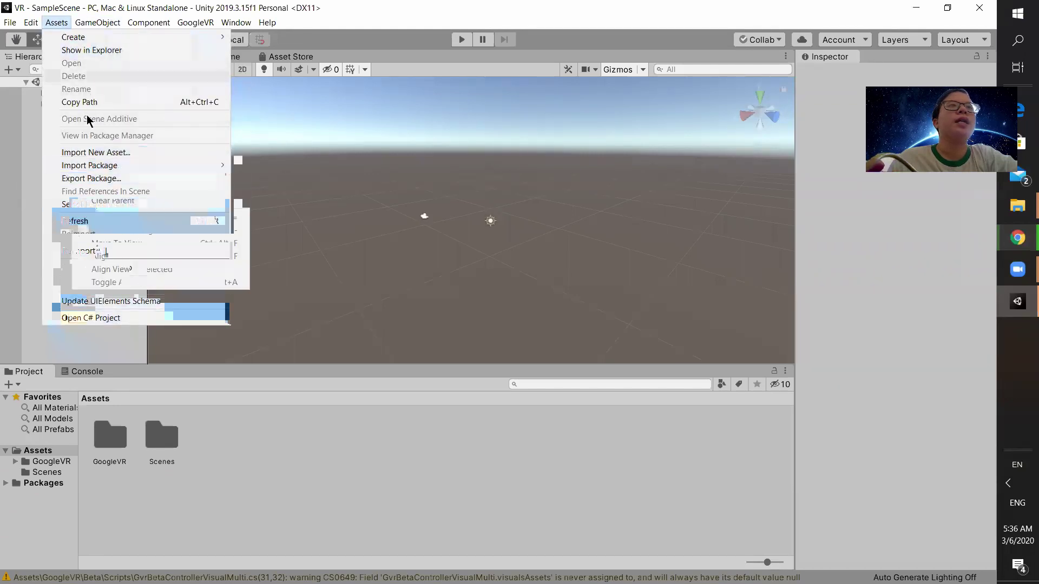
mouse_move(99, 167)
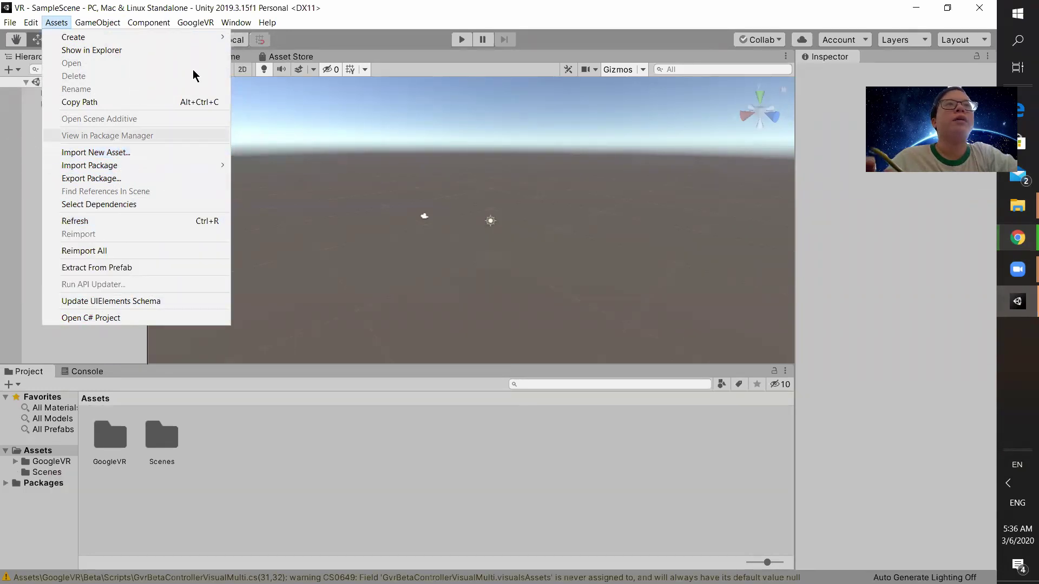
mouse_move(88, 22)
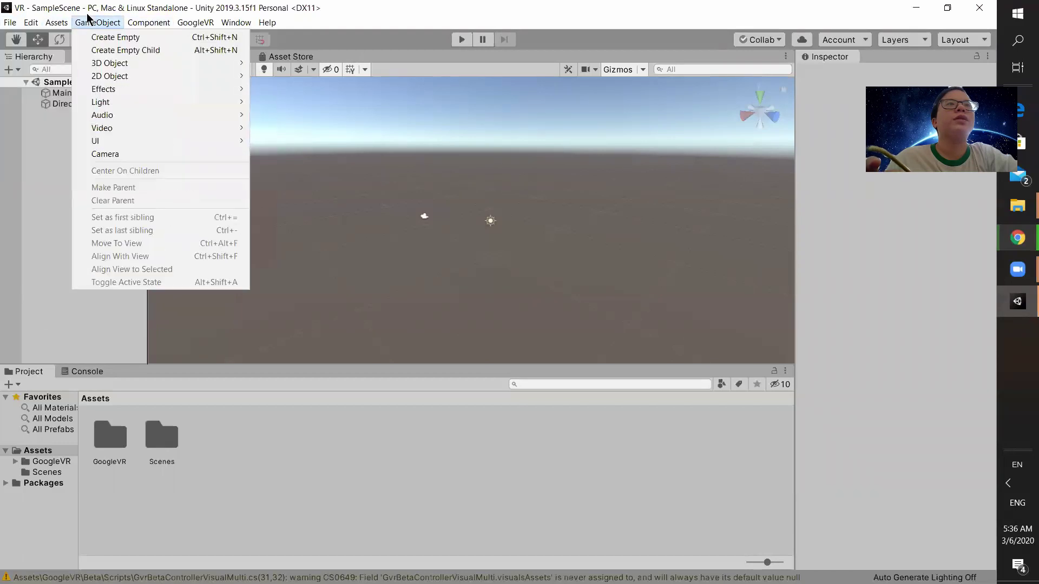
left_click(39, 149)
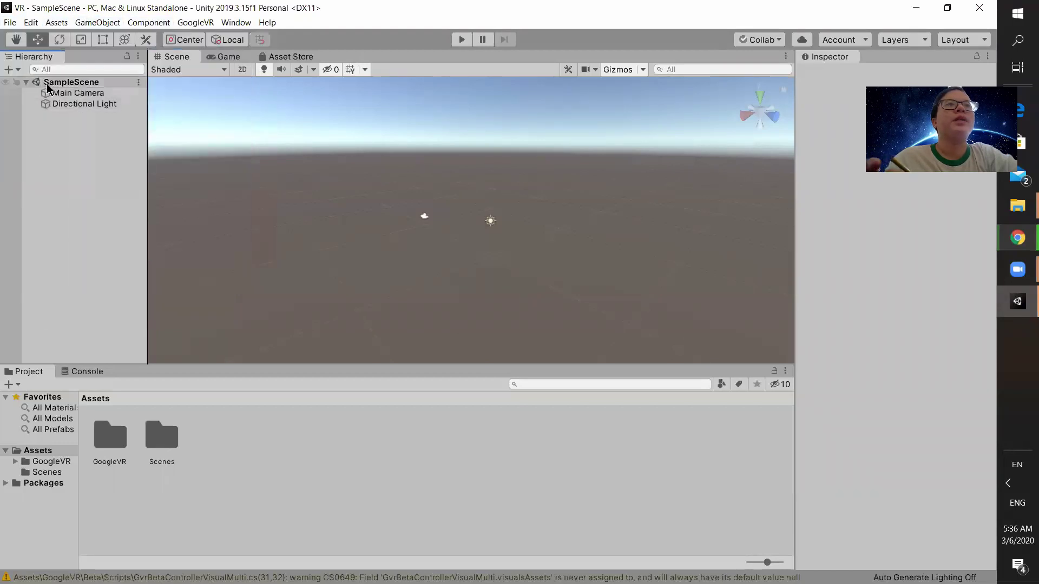
left_click(19, 70)
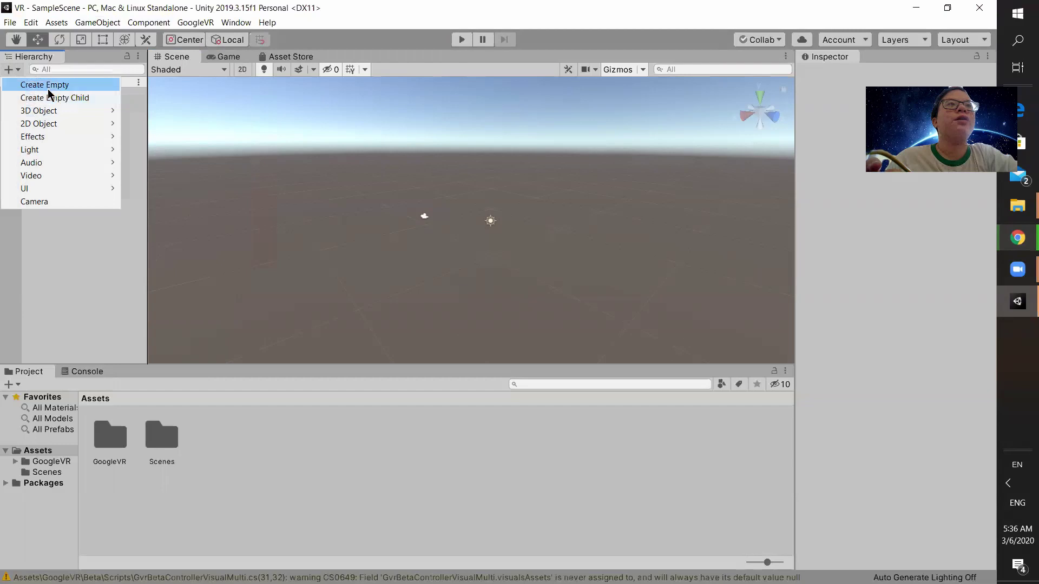
mouse_move(57, 111)
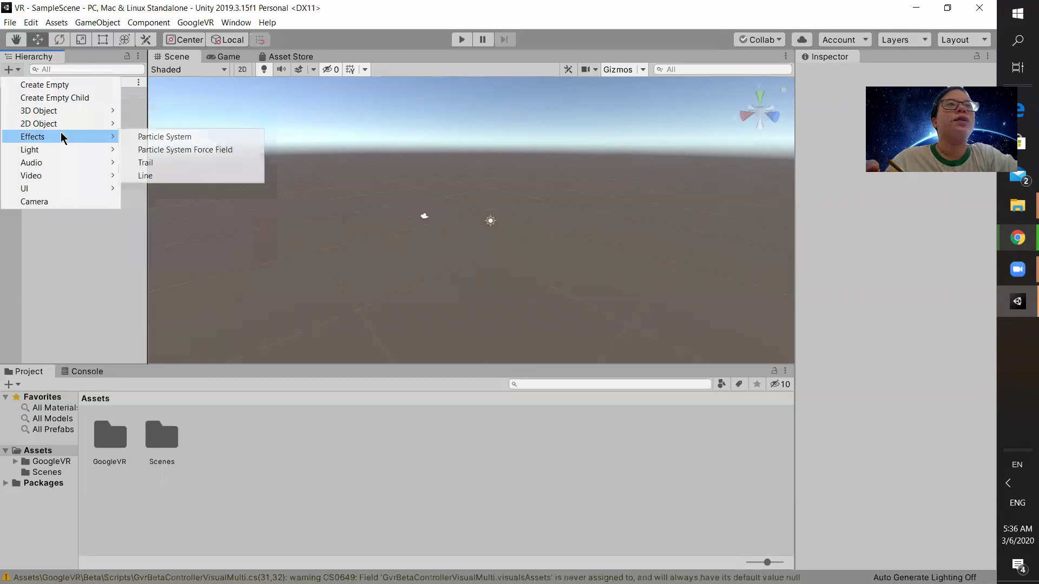
mouse_move(64, 151)
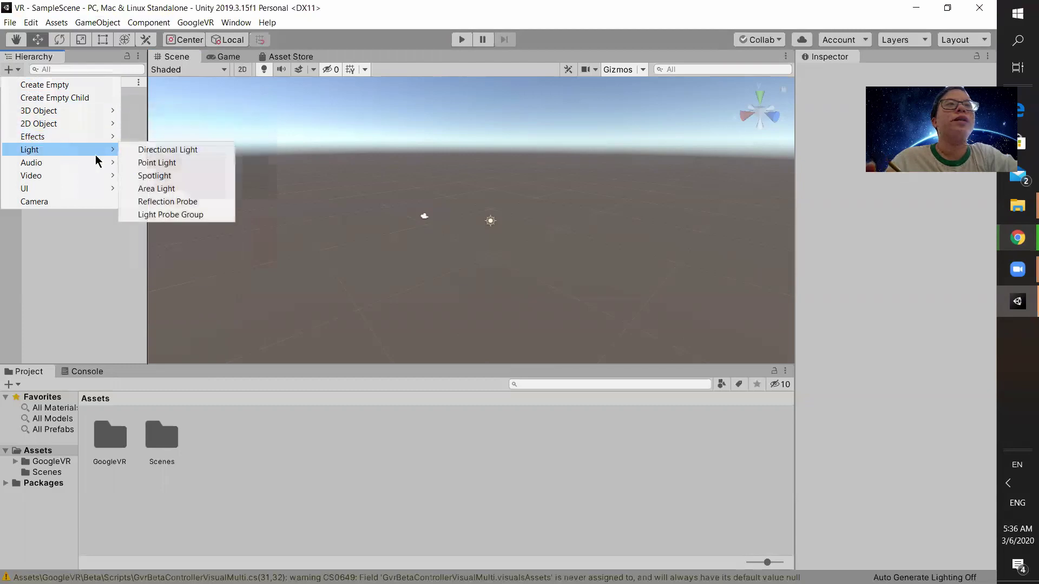
left_click(79, 244)
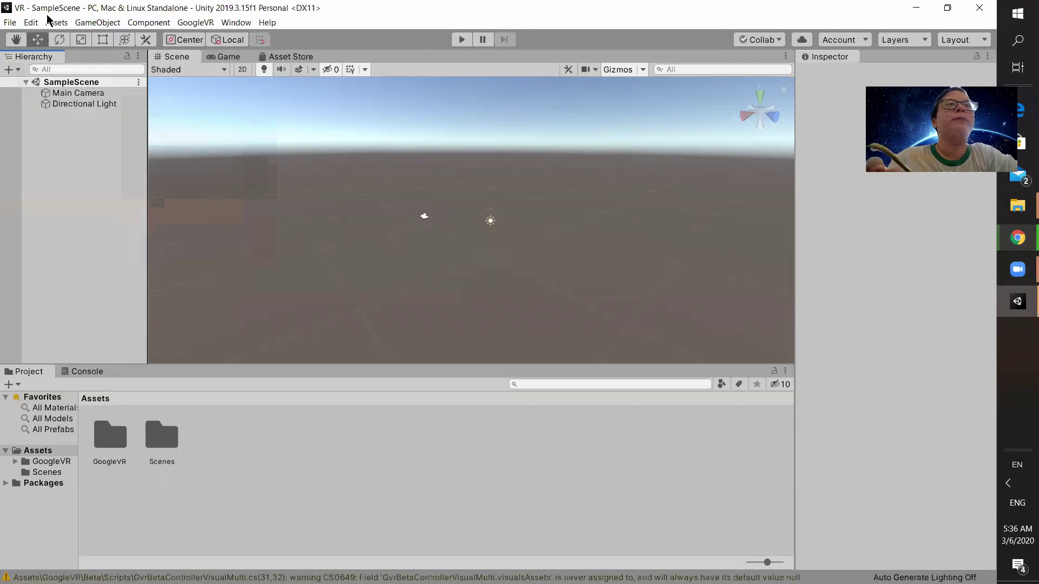
left_click(99, 21)
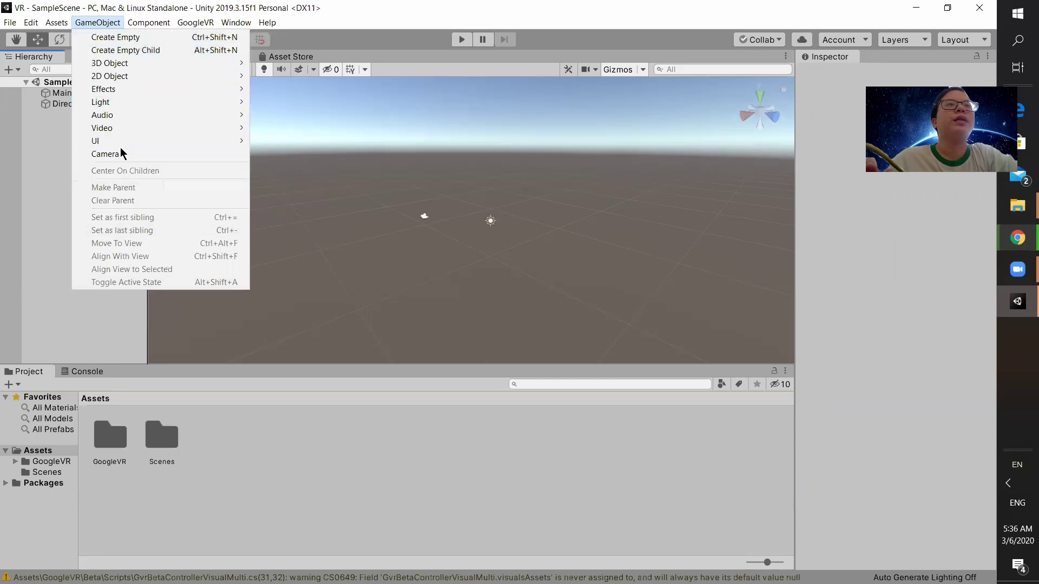
left_click(54, 156)
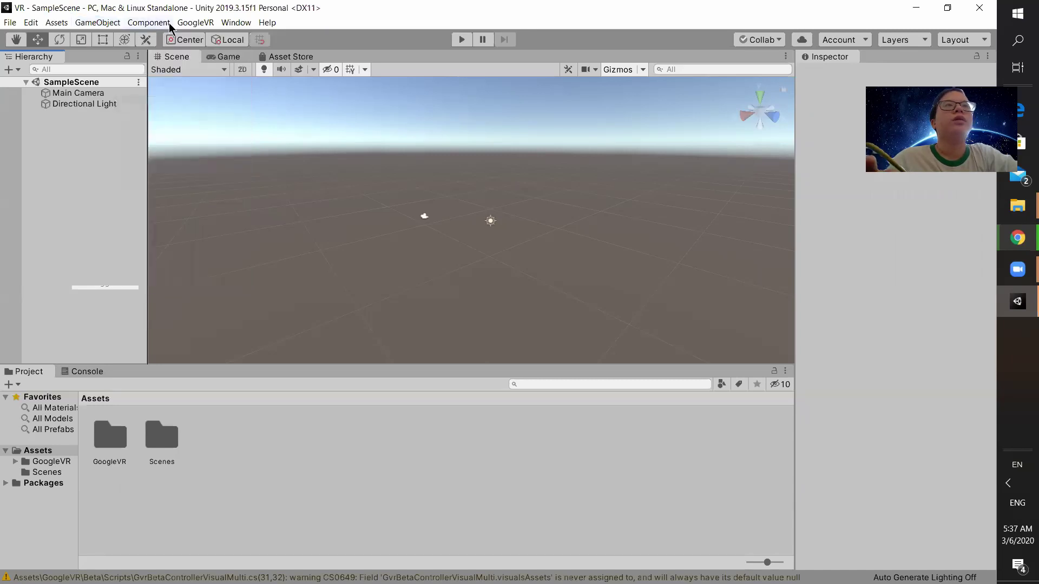
left_click(169, 25)
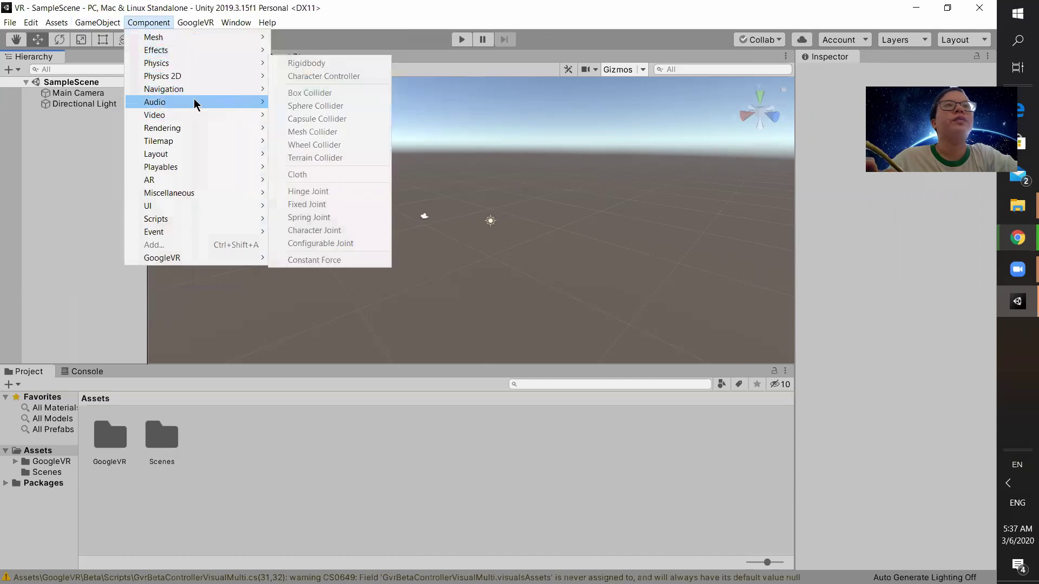
mouse_move(198, 128)
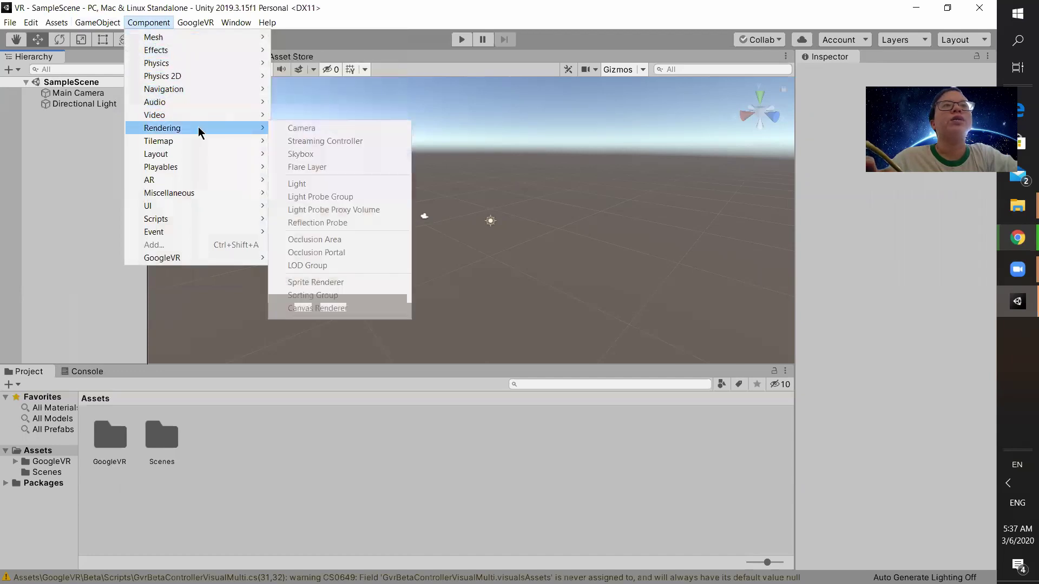
mouse_move(190, 157)
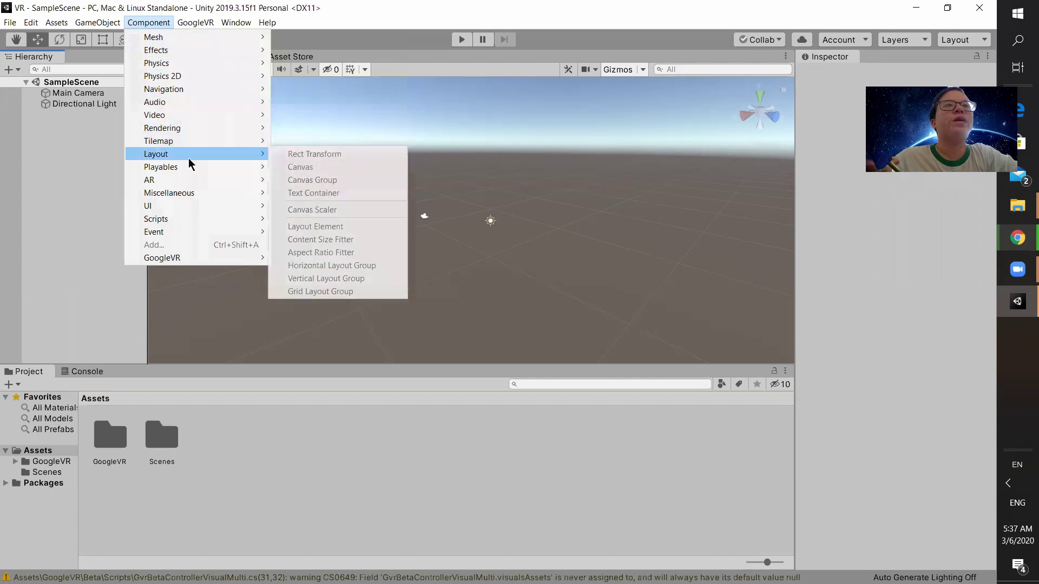
left_click(430, 100)
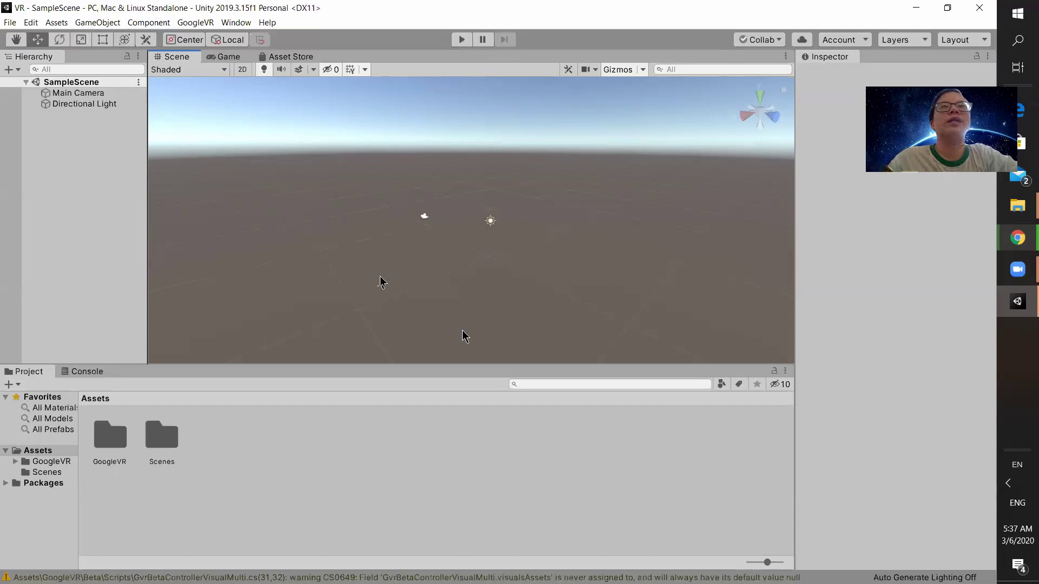
View the sample scene's camera and light up close and switch to the Game view
scroll(560, 293, "up", 1)
scroll(561, 297, "up", 3)
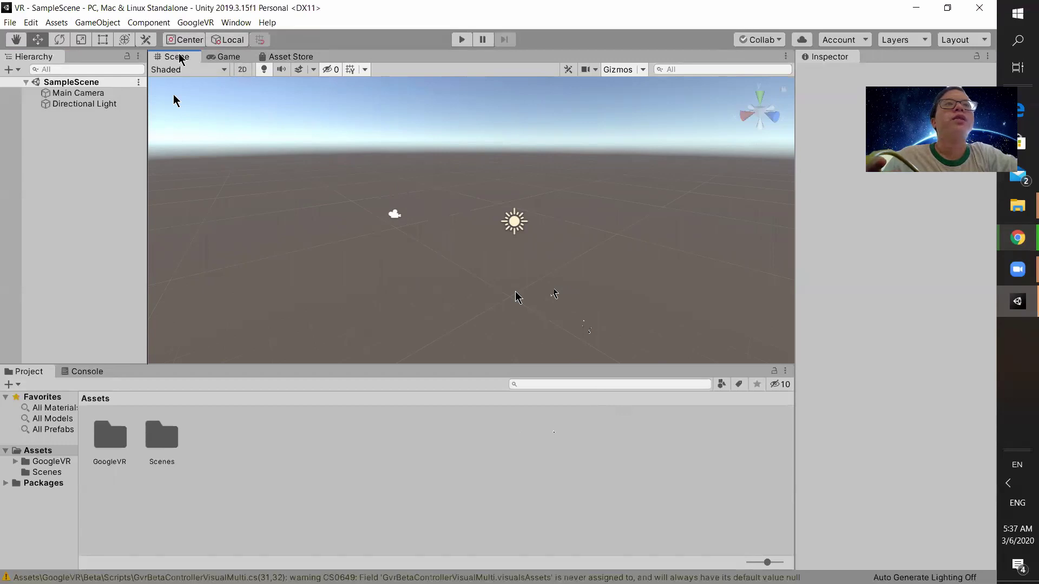
left_click(226, 57)
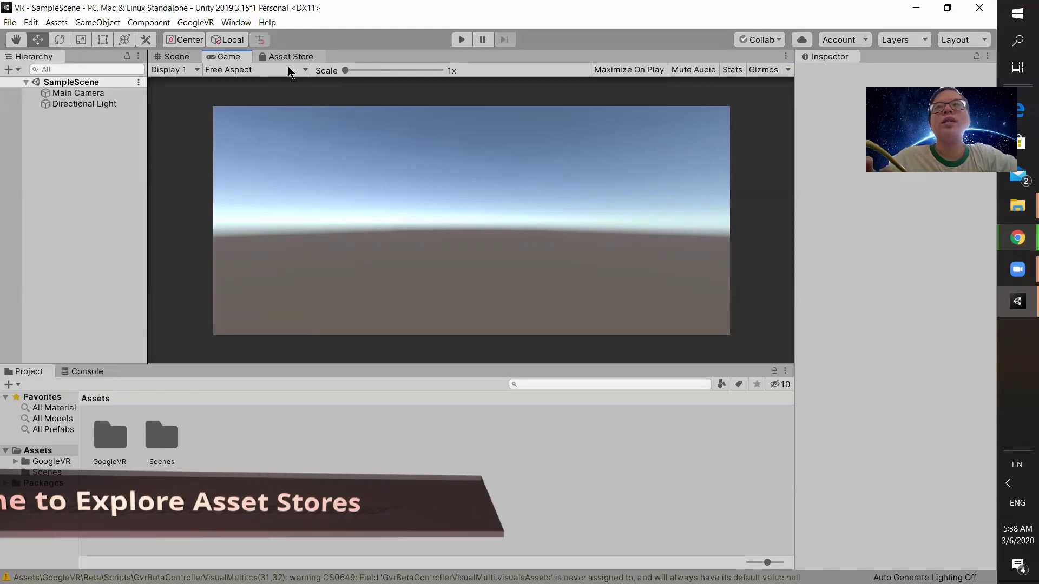
Open the Asset Store and browse its home page, including the category filters and the priced featured assets
key("ctrl+9")
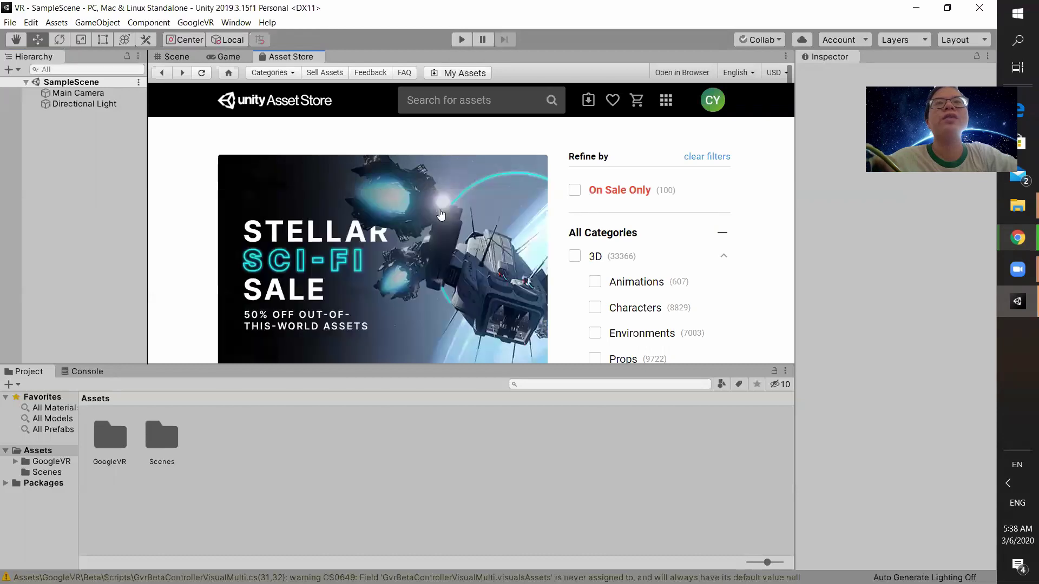
scroll(434, 232, "down", 7)
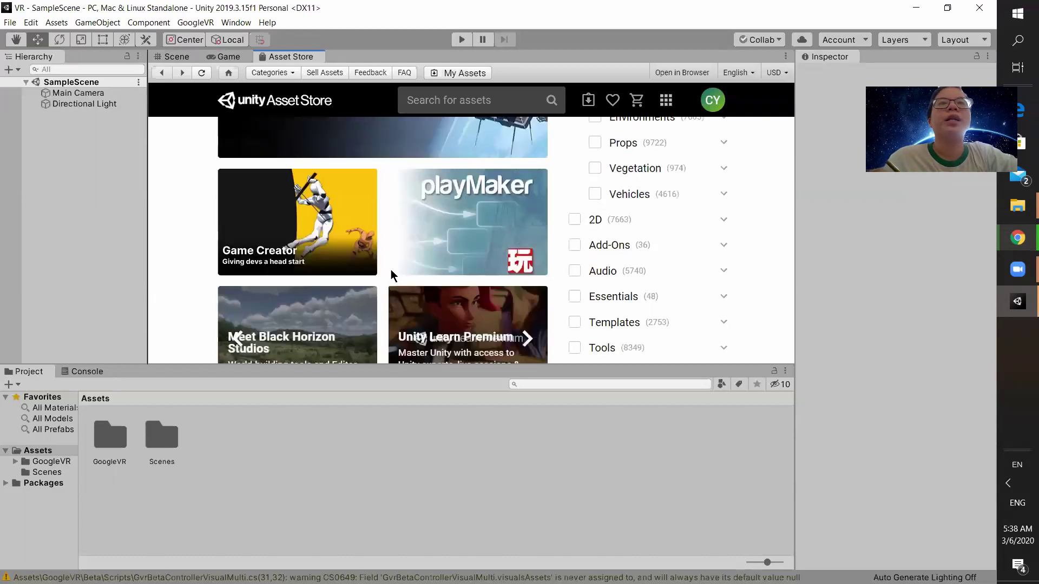
scroll(367, 194, "up", 5)
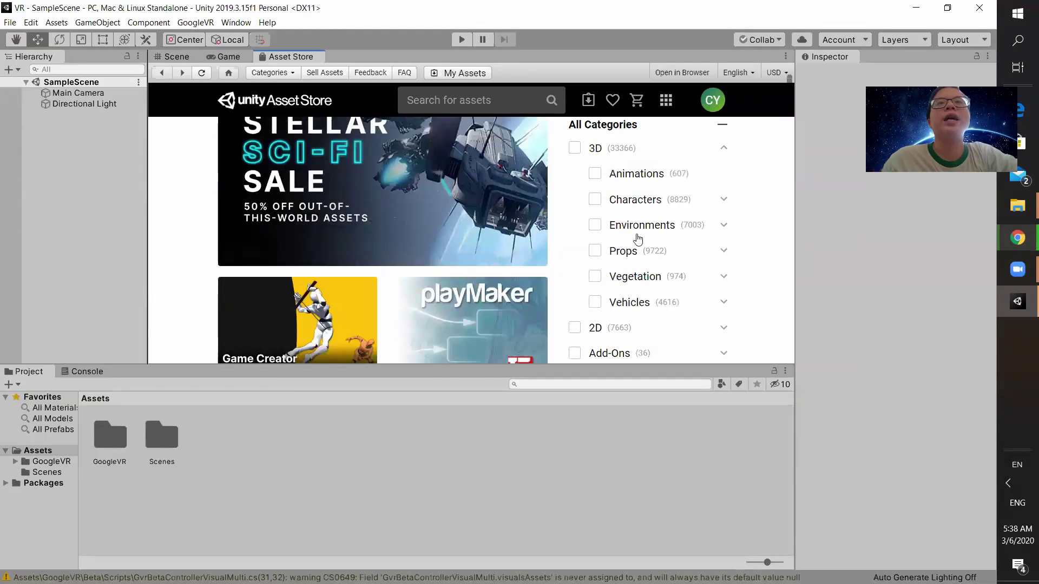
scroll(546, 247, "up", 2)
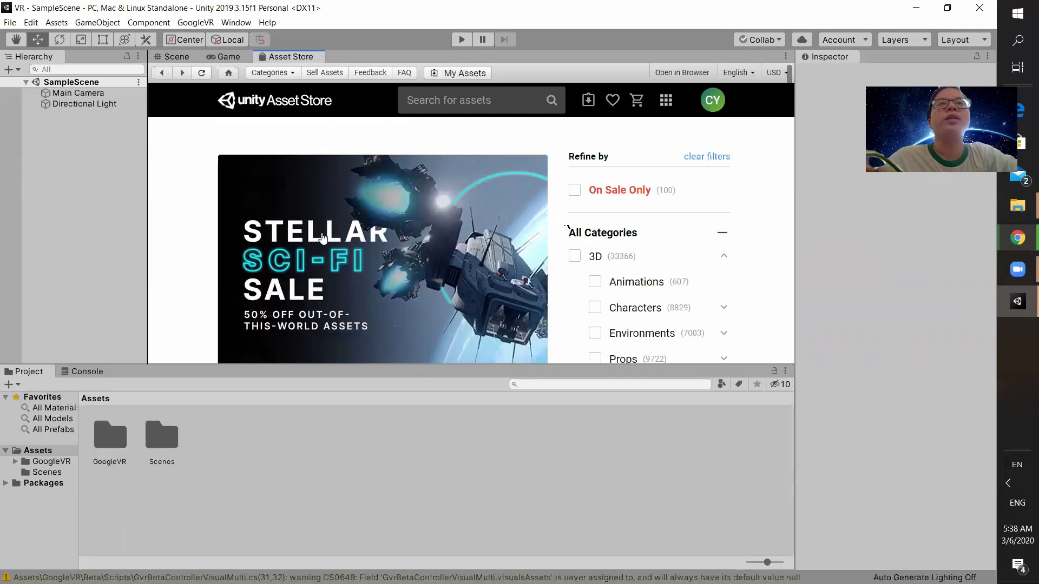
scroll(452, 222, "down", 3)
scroll(547, 281, "down", 10)
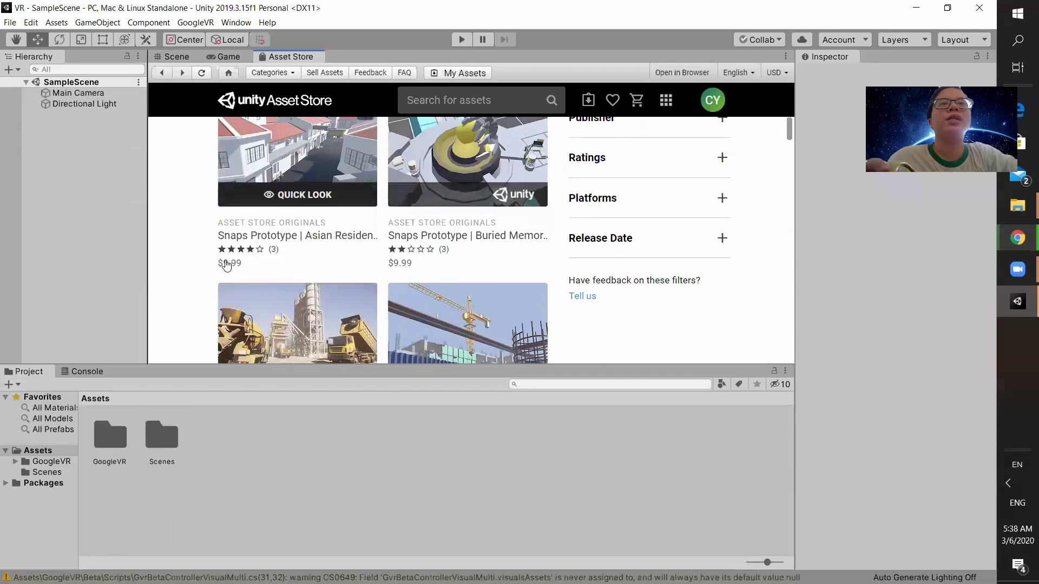
scroll(527, 306, "down", 3)
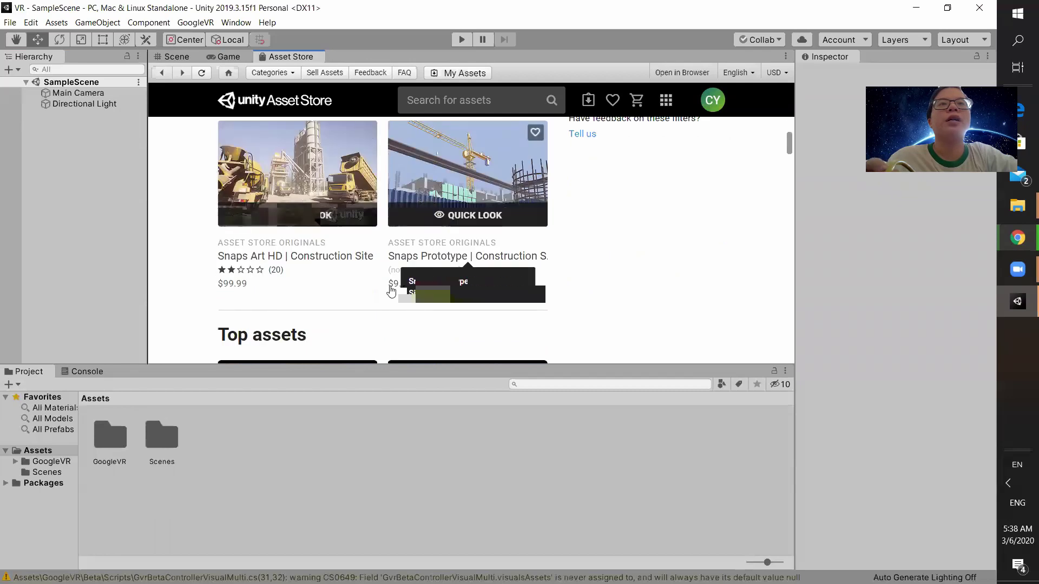
scroll(445, 302, "down", 4)
scroll(450, 298, "up", 5)
scroll(454, 303, "up", 5)
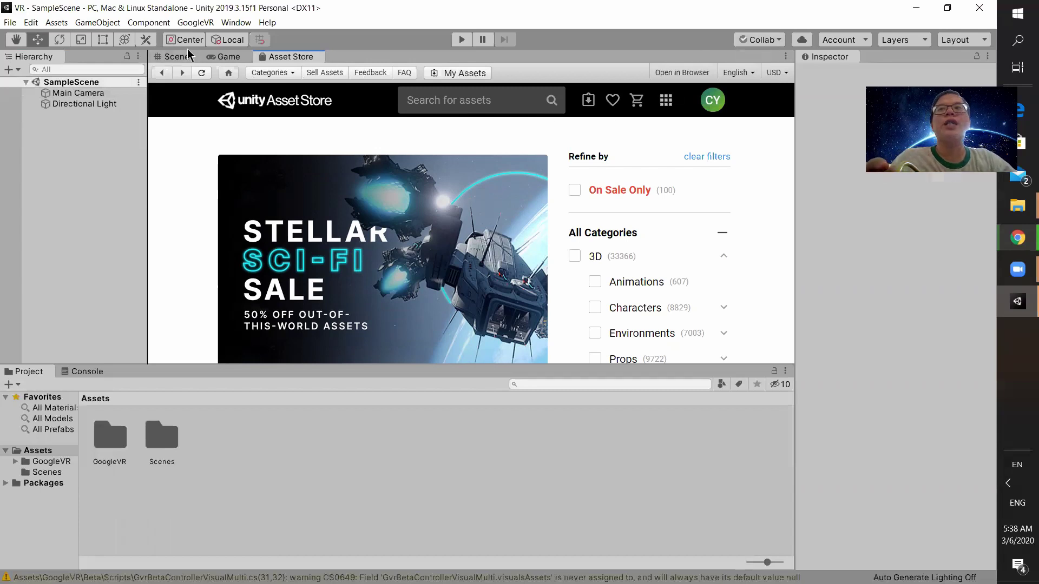
Search the Asset Store for "forest vr"
left_click(464, 102)
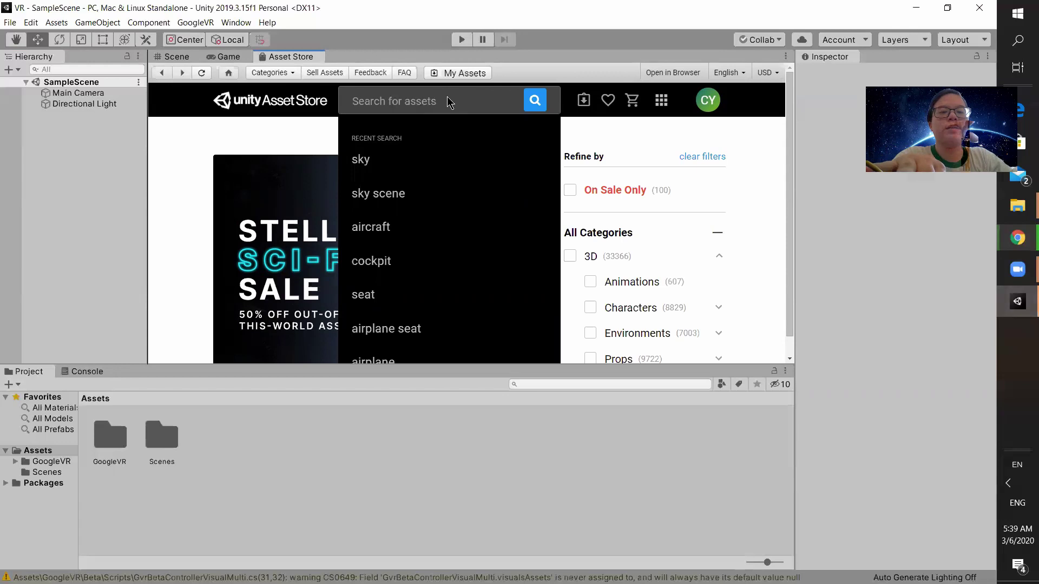
type("fo")
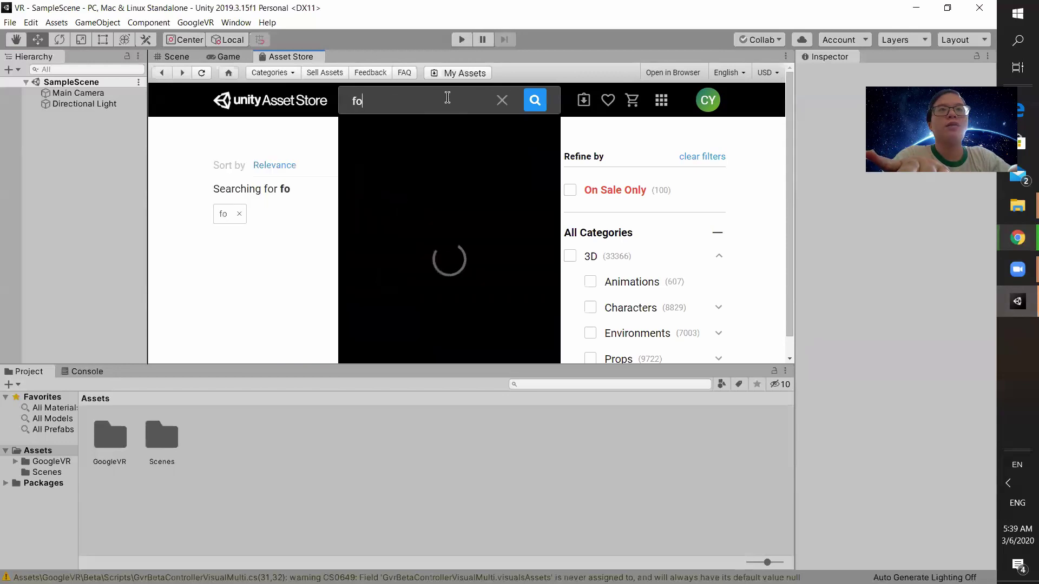
type("rest vr")
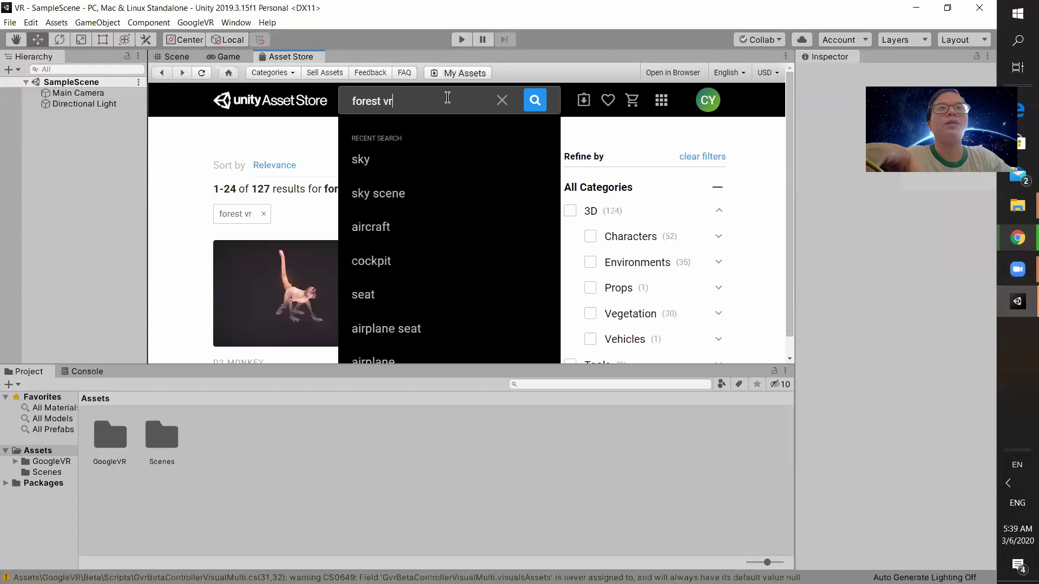
key("Return")
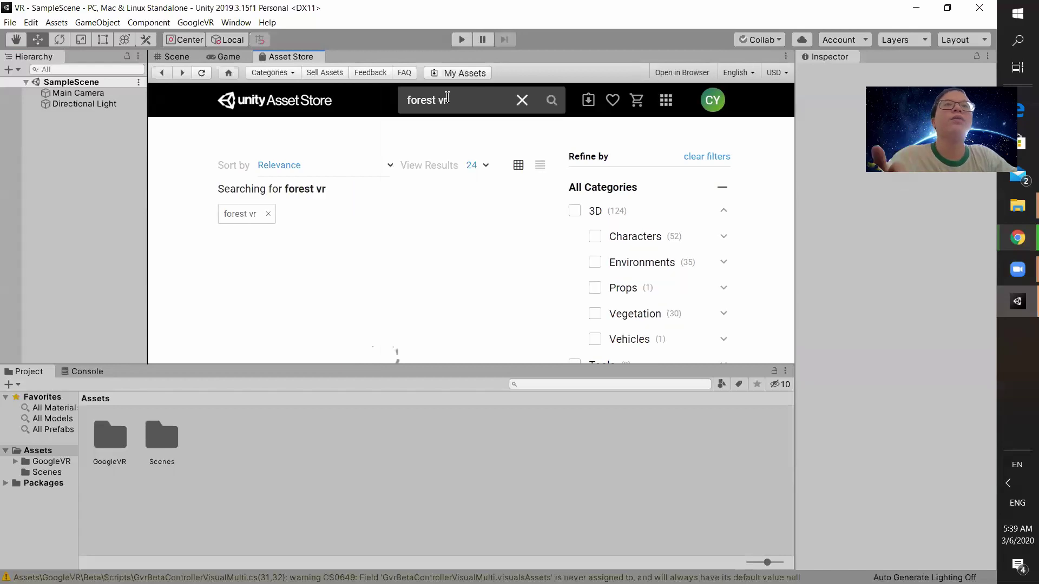
Browse the forest search results and open the page of the free Dream Forest Tree asset
scroll(417, 233, "down", 2)
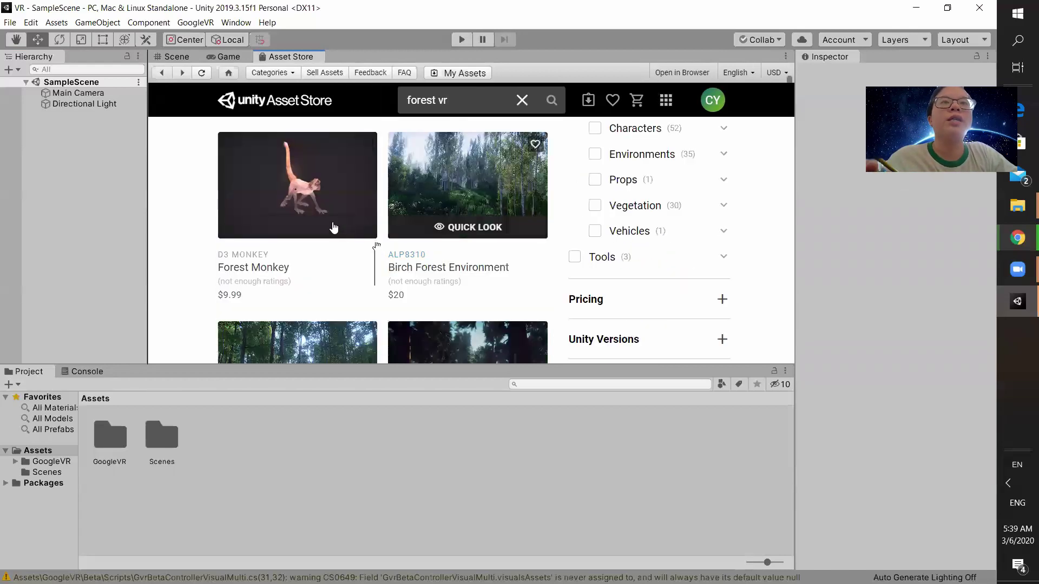
scroll(246, 188, "up", 2)
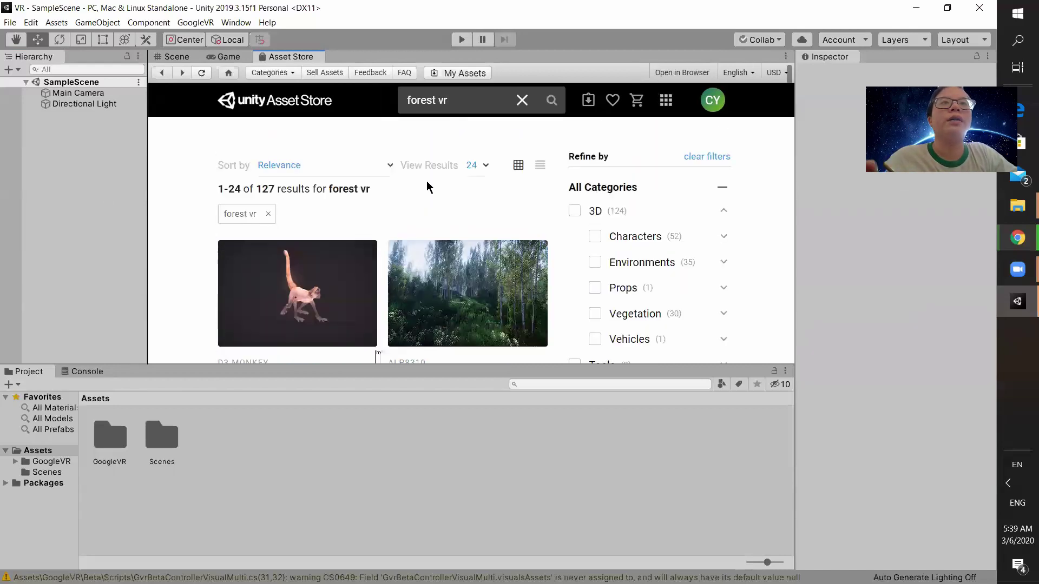
scroll(393, 265, "down", 5)
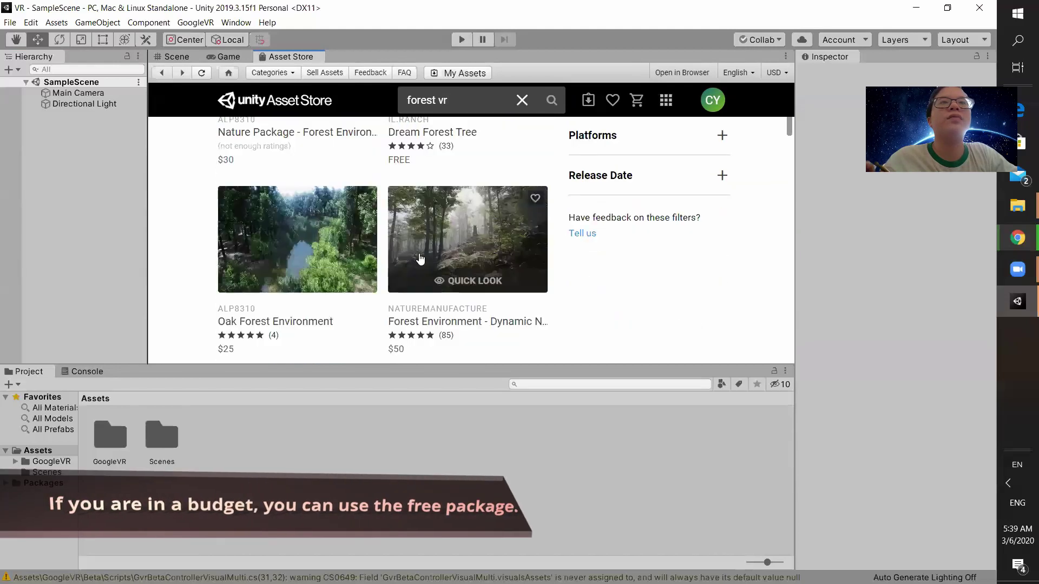
scroll(449, 278, "up", 2)
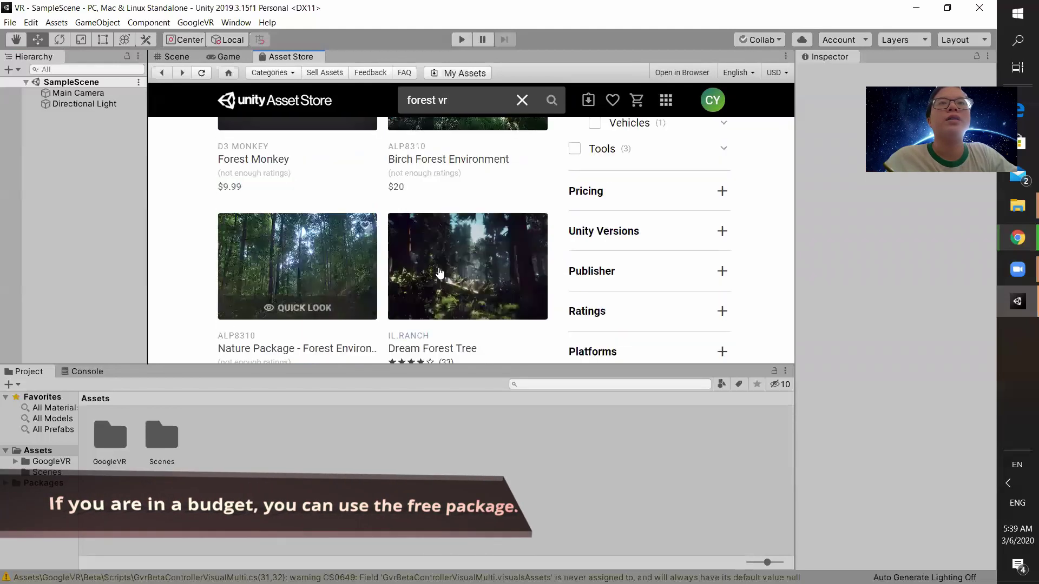
left_click(398, 290)
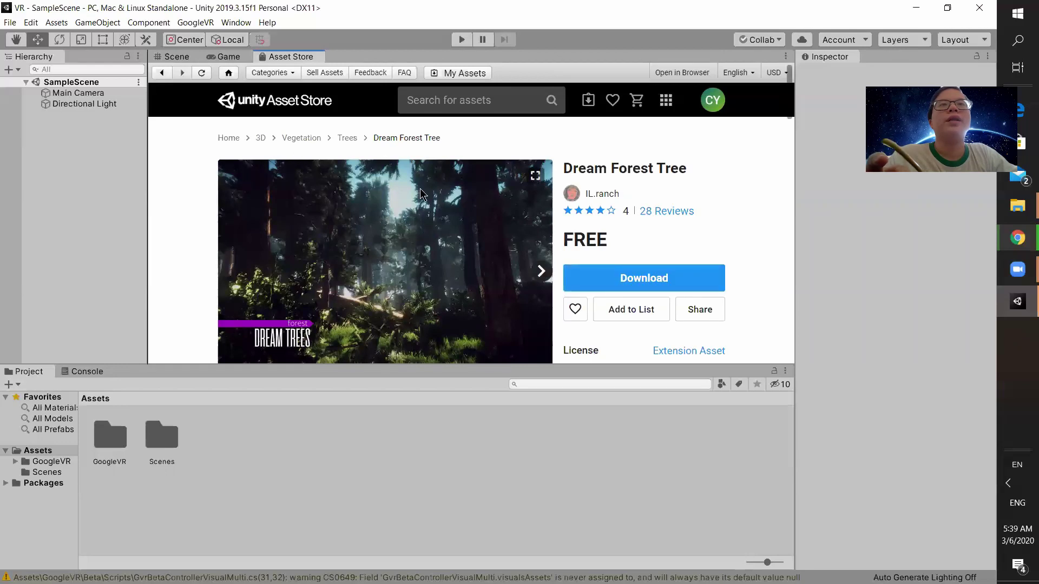
Examine the Dream Forest Tree asset's details and advance to its second preview image
scroll(423, 210, "down", 1)
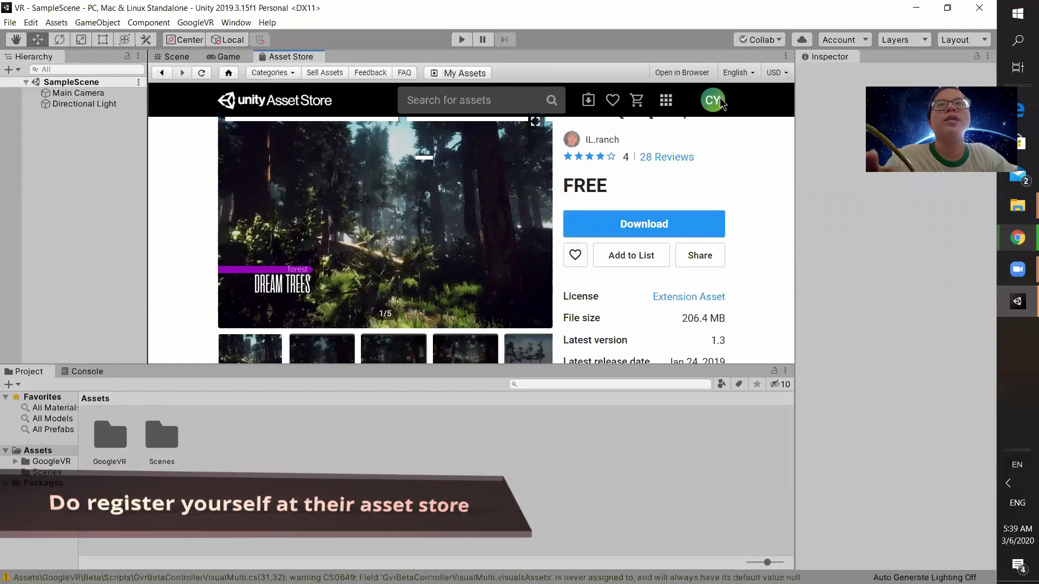
scroll(475, 214, "up", 1)
scroll(379, 214, "down", 3)
scroll(460, 244, "up", 3)
left_click(541, 276)
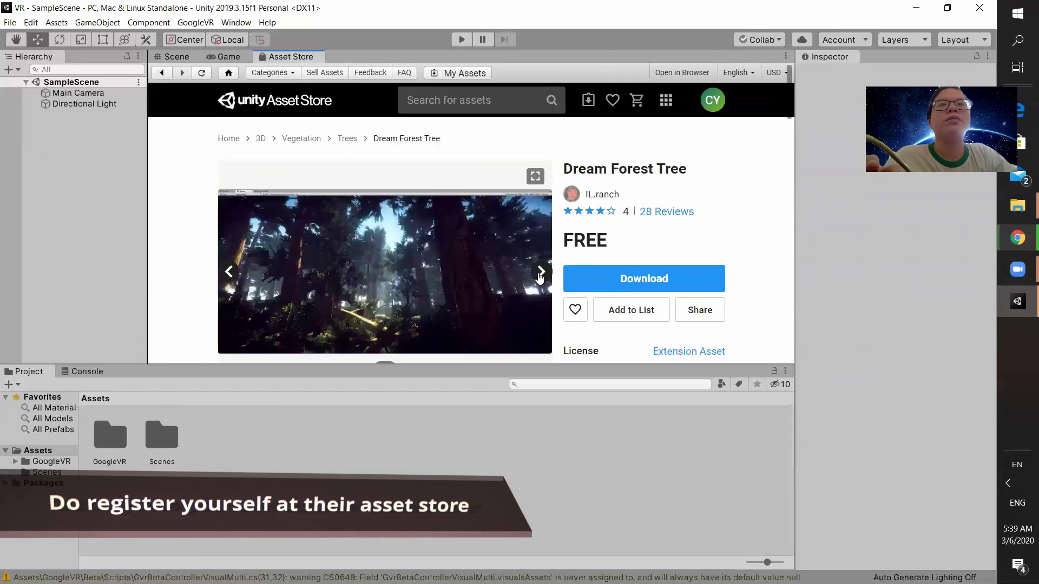
scroll(442, 234, "down", 2)
scroll(507, 184, "up", 2)
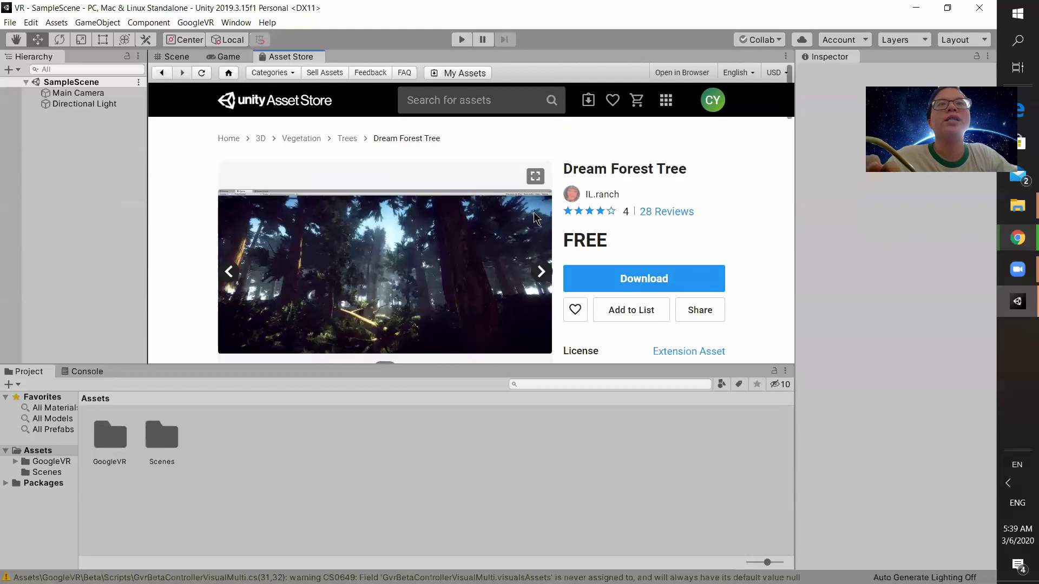
Download the free Dream Forest Tree asset from its store page
left_click(645, 285)
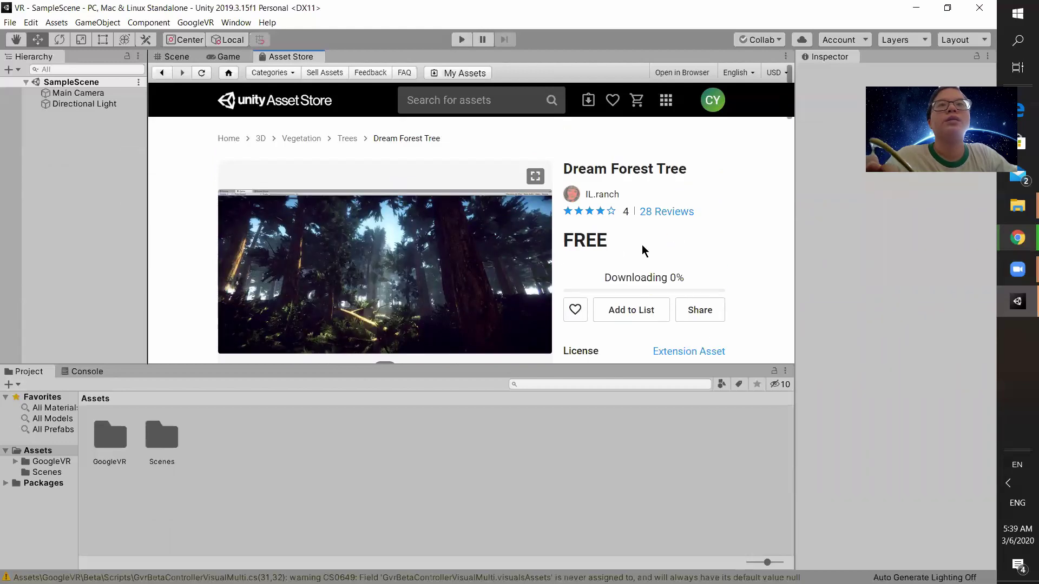
scroll(679, 249, "down", 2)
scroll(686, 276, "up", 1)
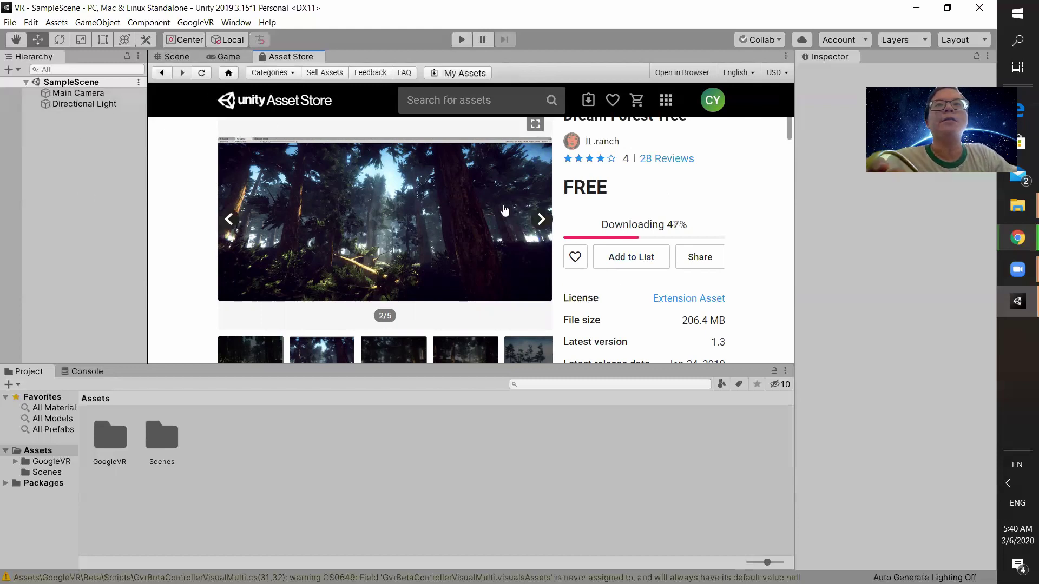
Return to the Scene view and add a 3D Terrain object to SampleScene
left_click(169, 57)
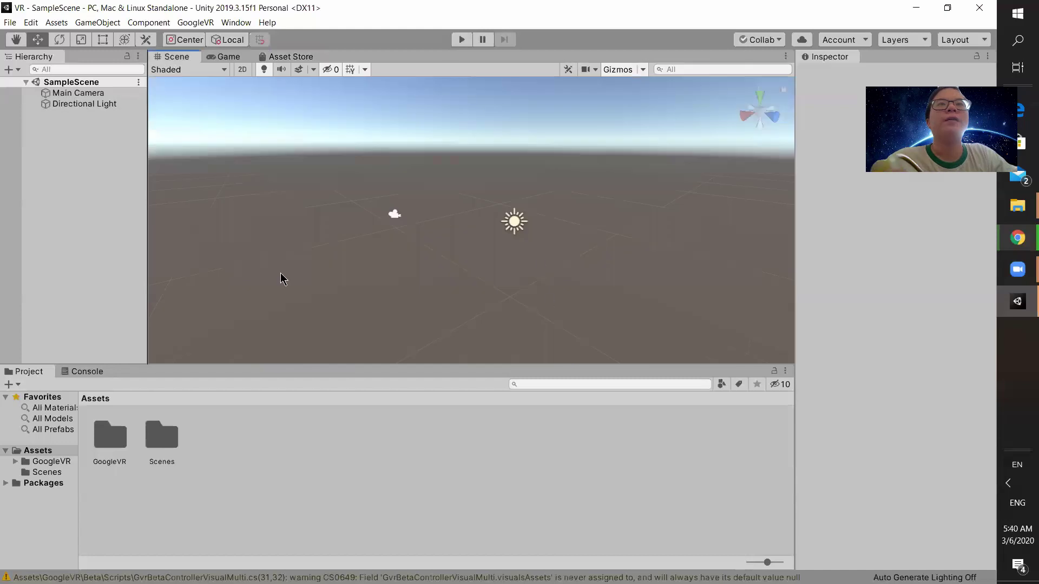
middle_click_drag(524, 306, 483, 291)
left_click(90, 25)
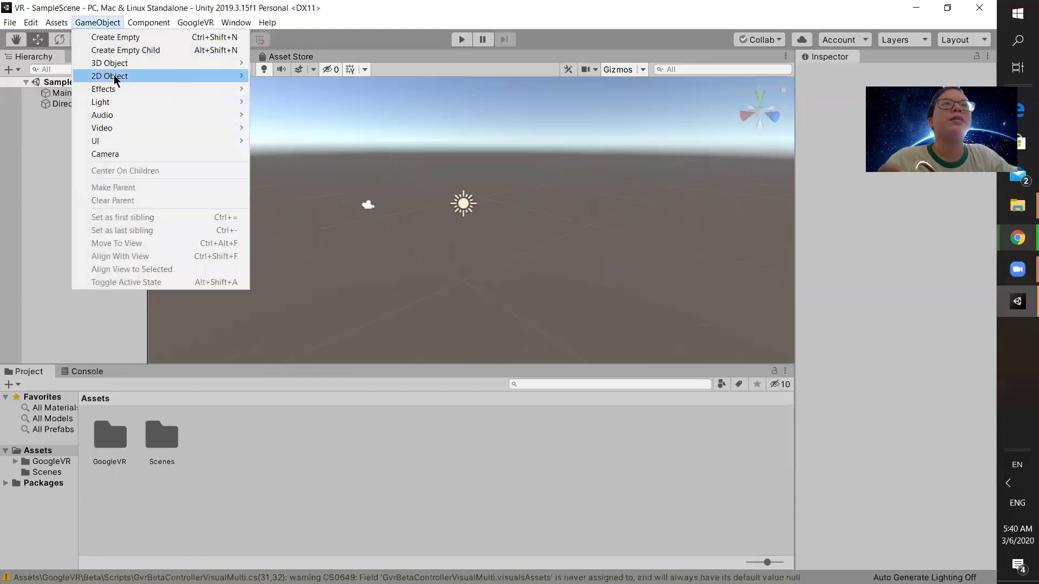
mouse_move(199, 63)
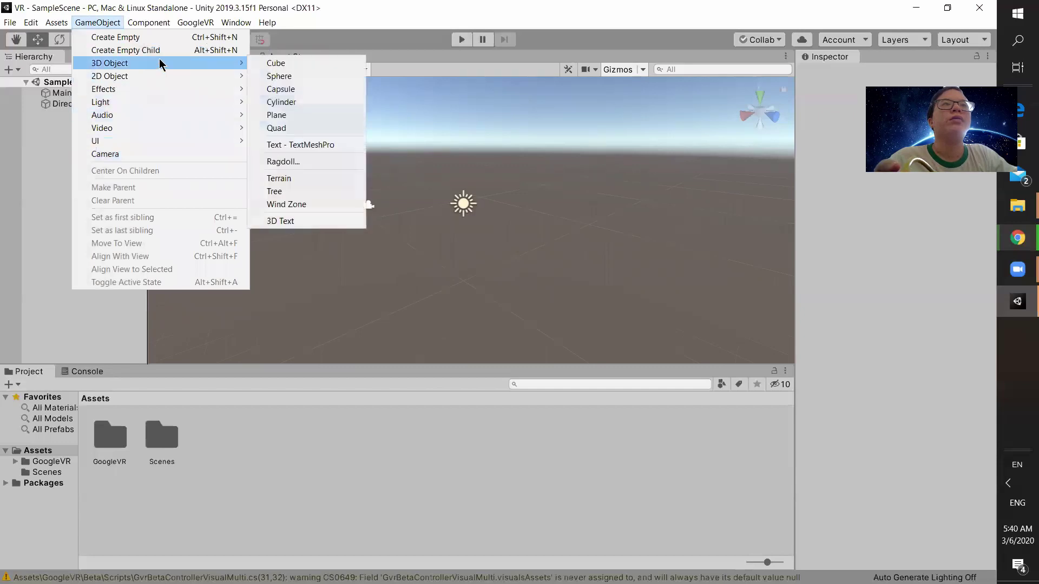
left_click(290, 178)
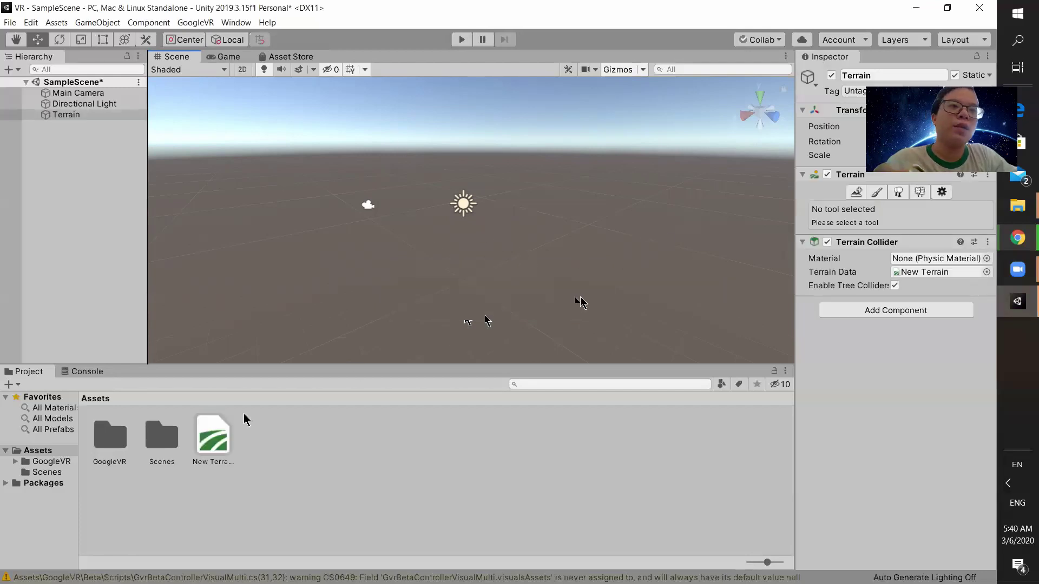
Examine the new terrain in the scene, along with its settings and its tool for creating neighbor terrains
middle_click_drag(608, 308, 667, 192)
scroll(608, 213, "down", 6)
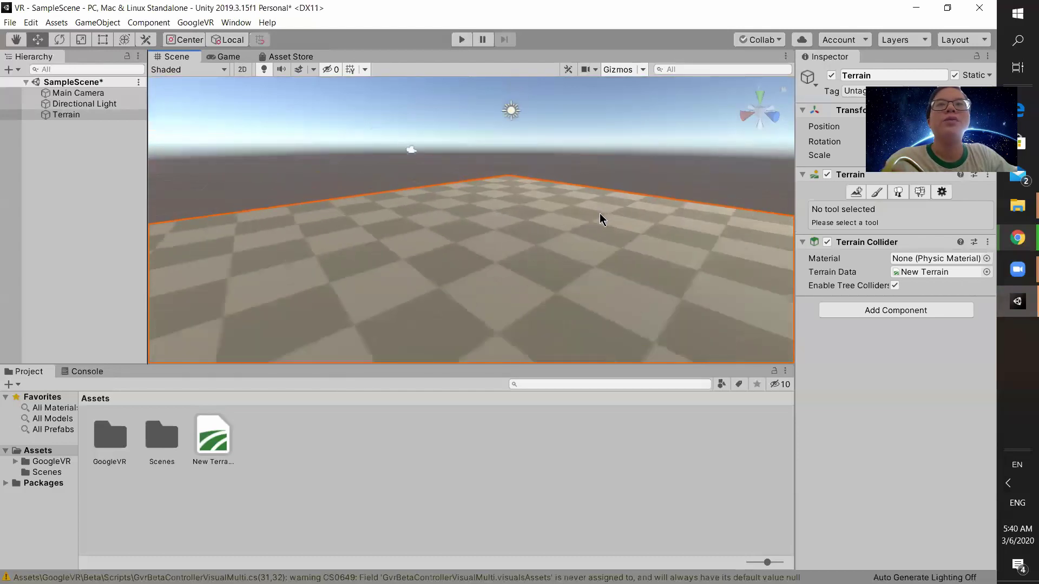
middle_click_drag(487, 267, 531, 223)
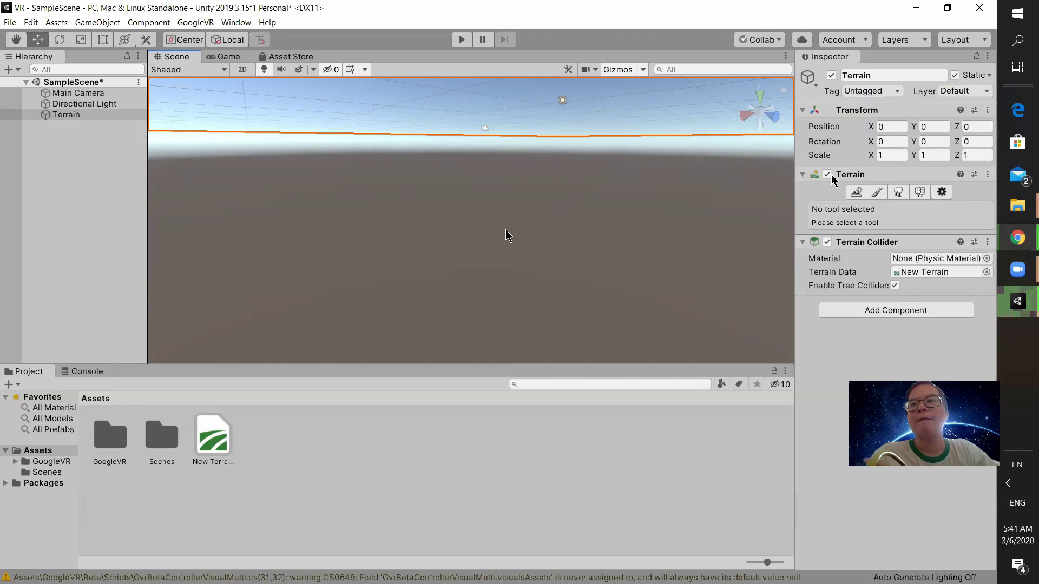
key("f")
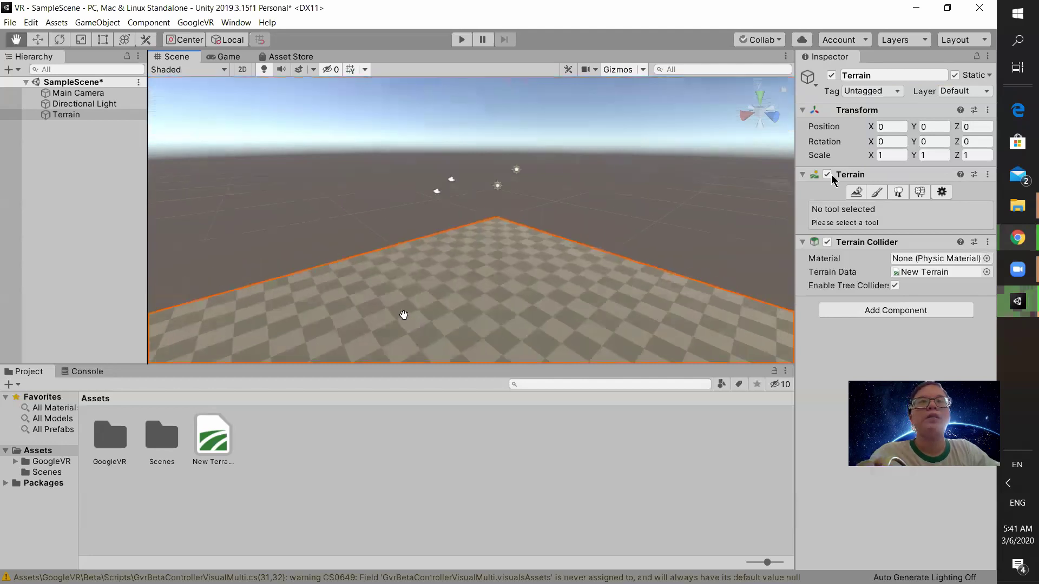
right_click_drag(577, 288, 513, 276)
middle_click_drag(512, 276, 443, 275)
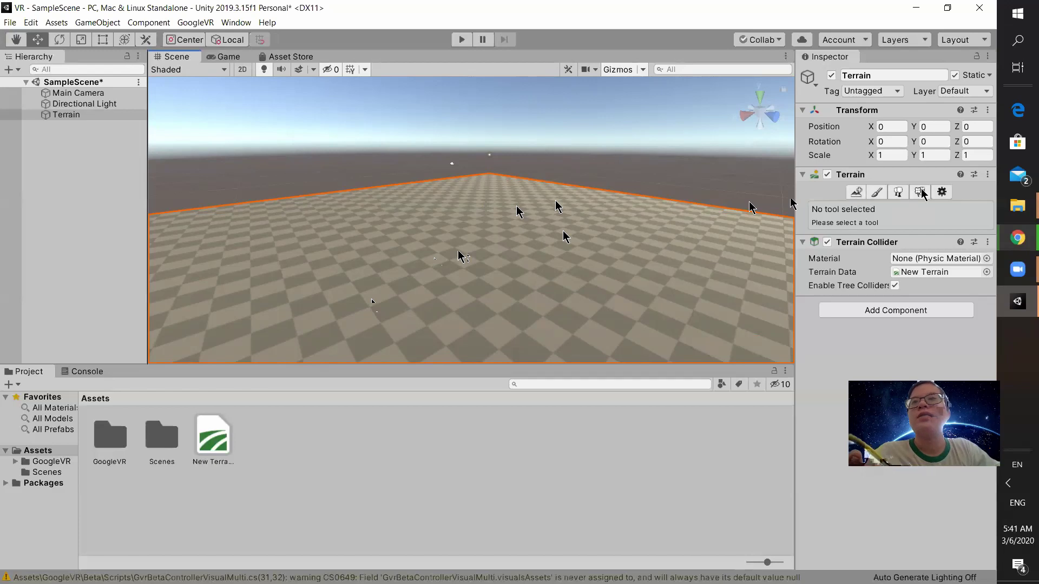
left_click(945, 195)
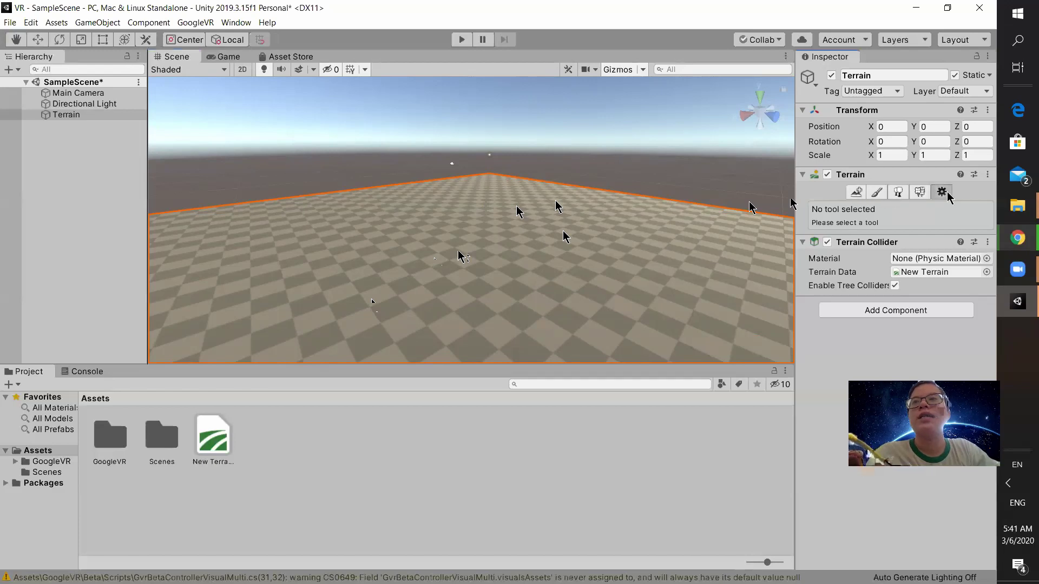
left_click(855, 192)
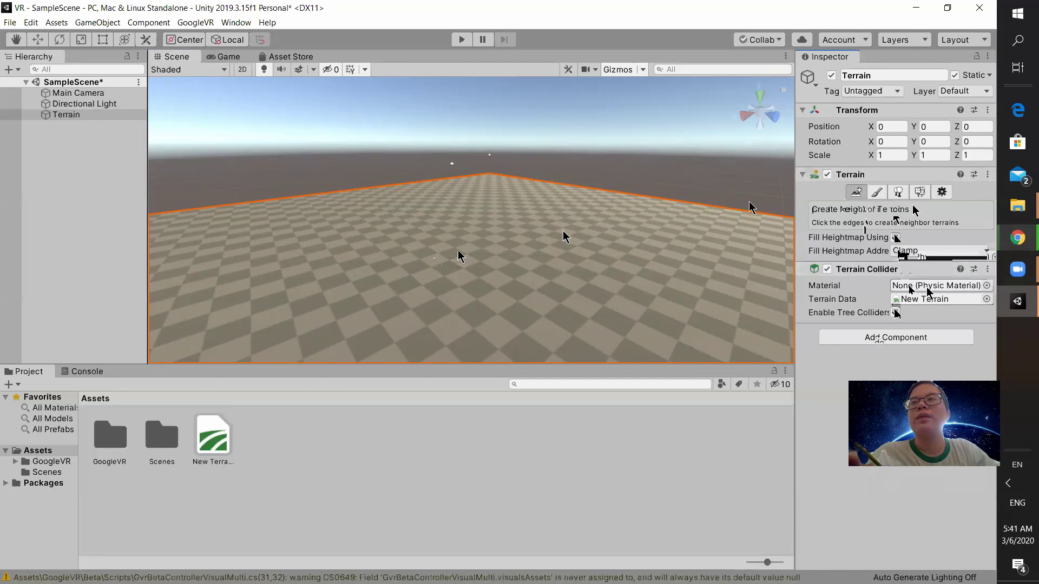
Raise a hill near the terrain's far corner using the Raise or Lower Terrain tool with brush size 30
left_click(877, 192)
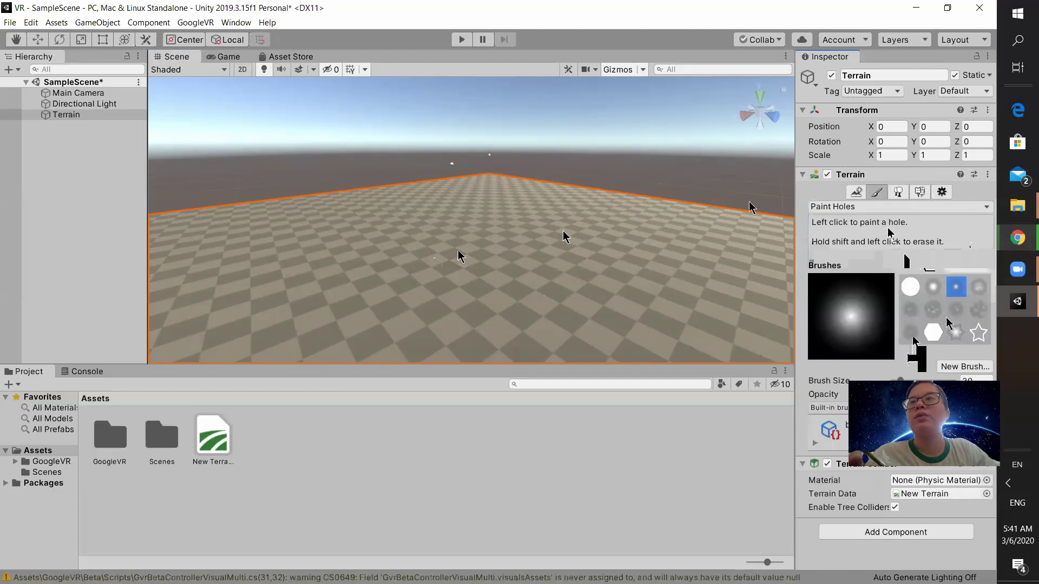
left_click(861, 207)
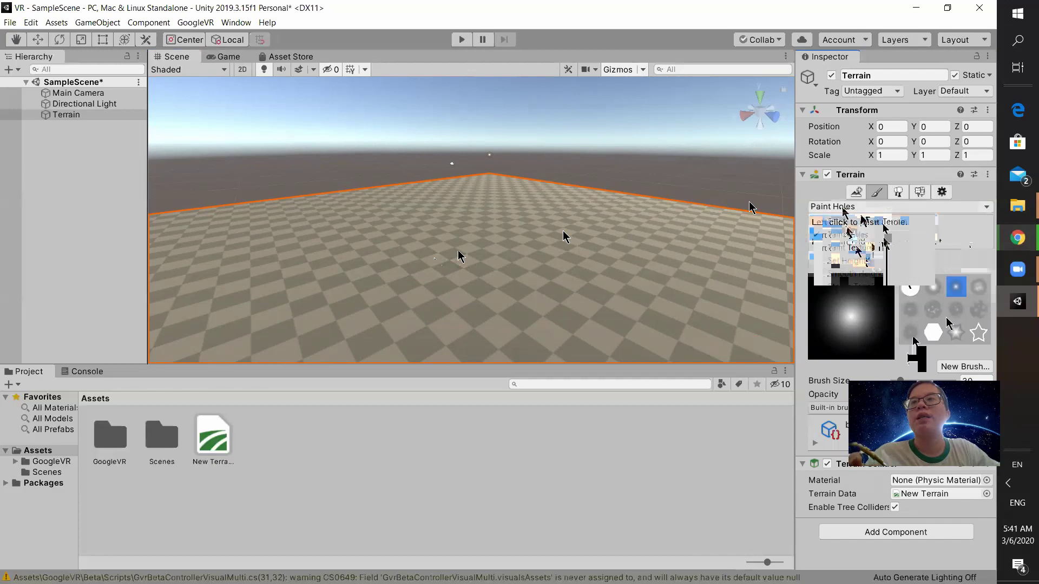
left_click(845, 222)
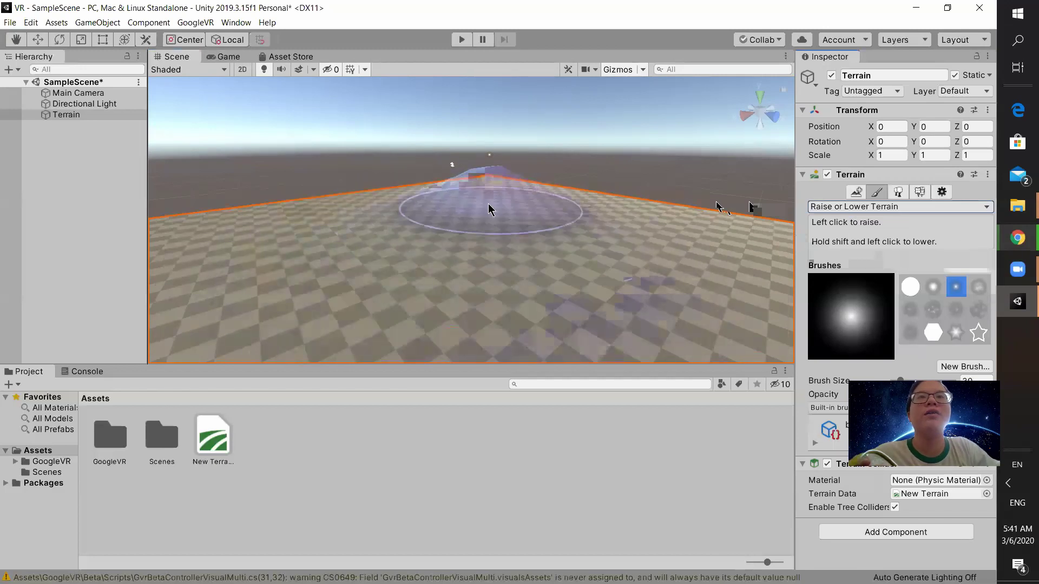
mouse_move(388, 215)
left_mouse_down()
mouse_move(471, 217)
mouse_move(411, 240)
mouse_move(603, 242)
left_mouse_up()
key("ctrl+z")
key("ctrl+z")
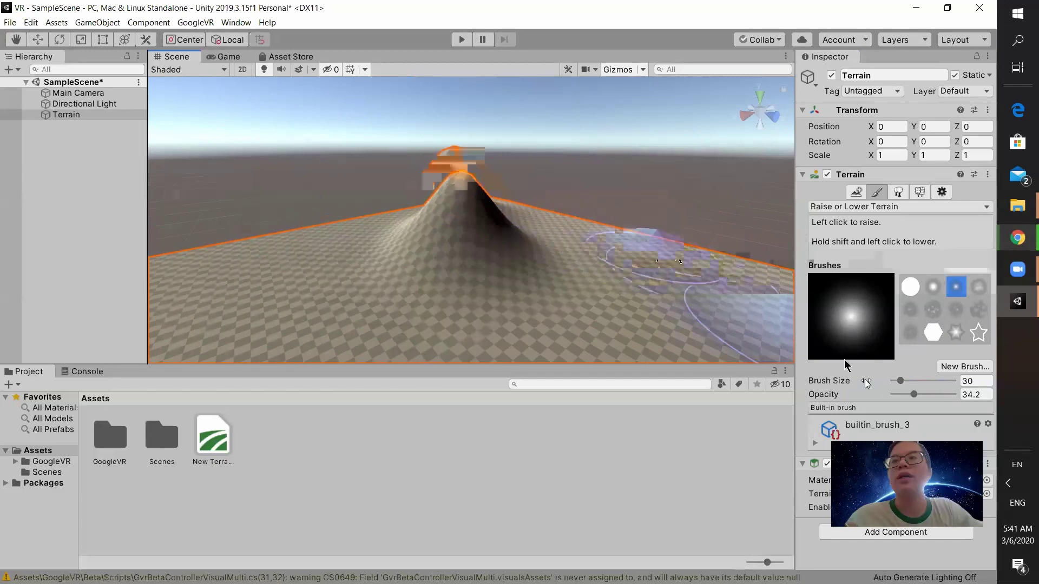
Sculpt steep peaks around the hill with the brush size reduced to 13, switching from the soft round brush to the hexagon brush
left_click_drag(866, 383, 860, 383)
mouse_move(319, 286)
left_mouse_down()
mouse_move(485, 269)
mouse_move(425, 262)
mouse_move(405, 246)
mouse_move(445, 207)
mouse_move(430, 174)
left_mouse_up()
key("ctrl+z")
key("ctrl+z")
key("ctrl+z")
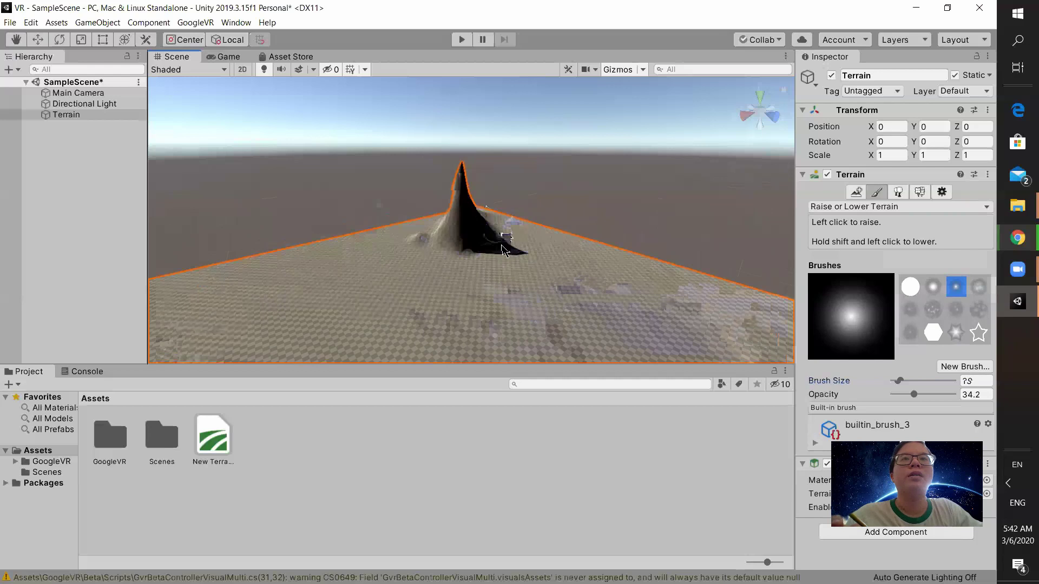
left_click_drag(492, 257, 460, 253)
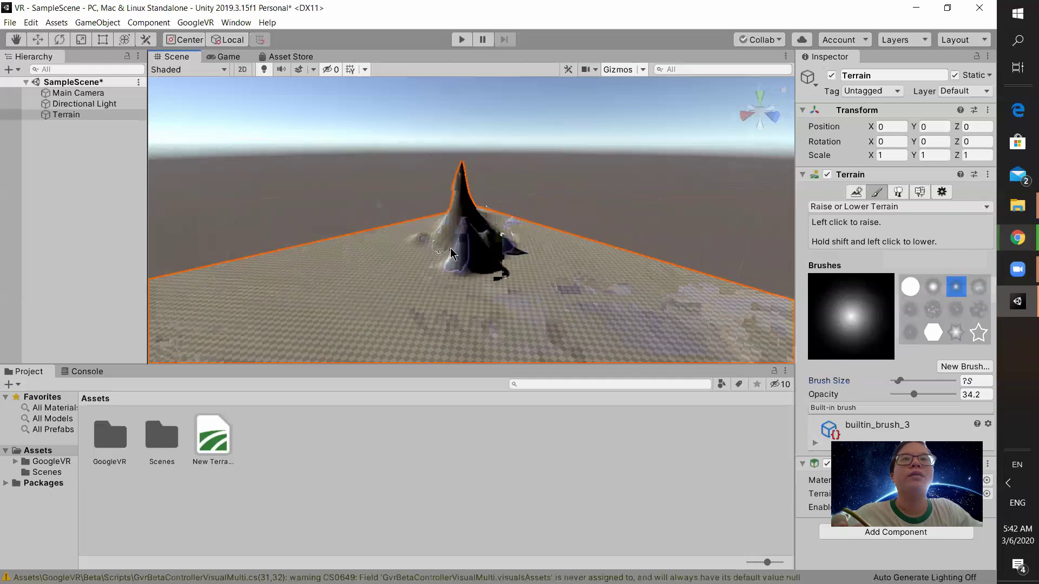
left_click(928, 334)
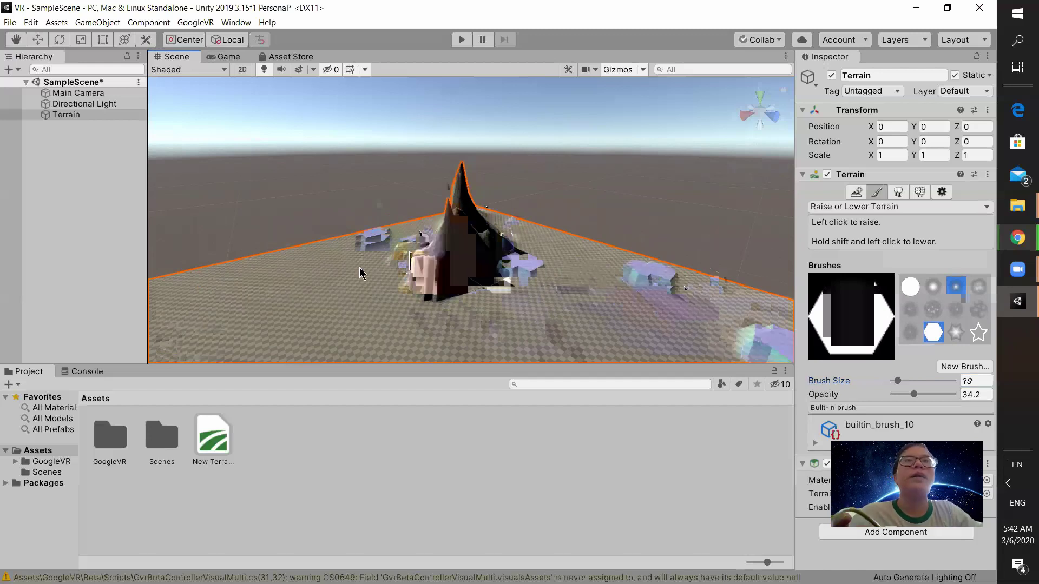
Import the complete Dream Forest Tree package into the project from the Asset Store and dismiss its recommended-settings prompt
key("ctrl+9")
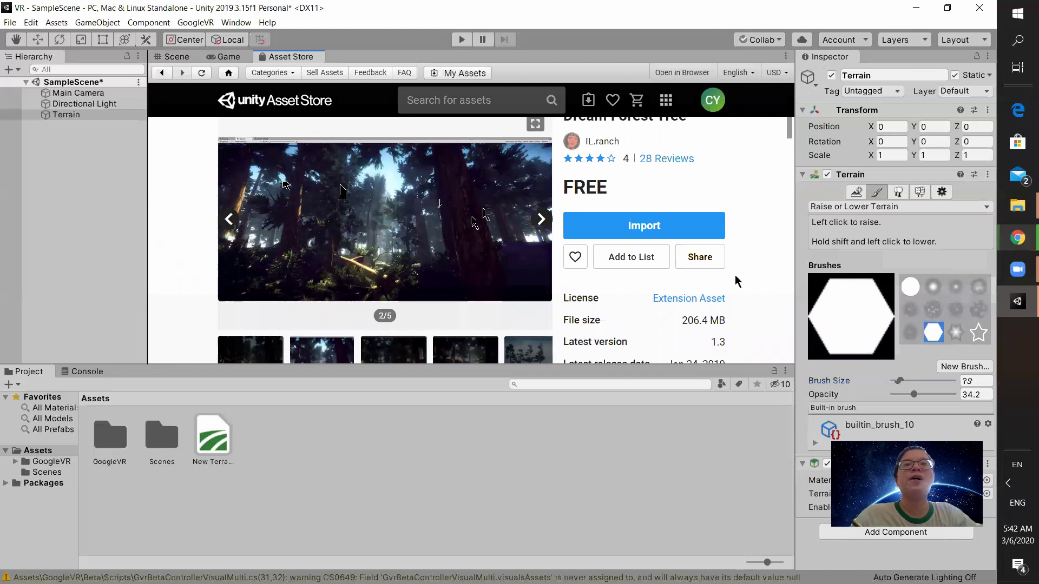
left_click(614, 225)
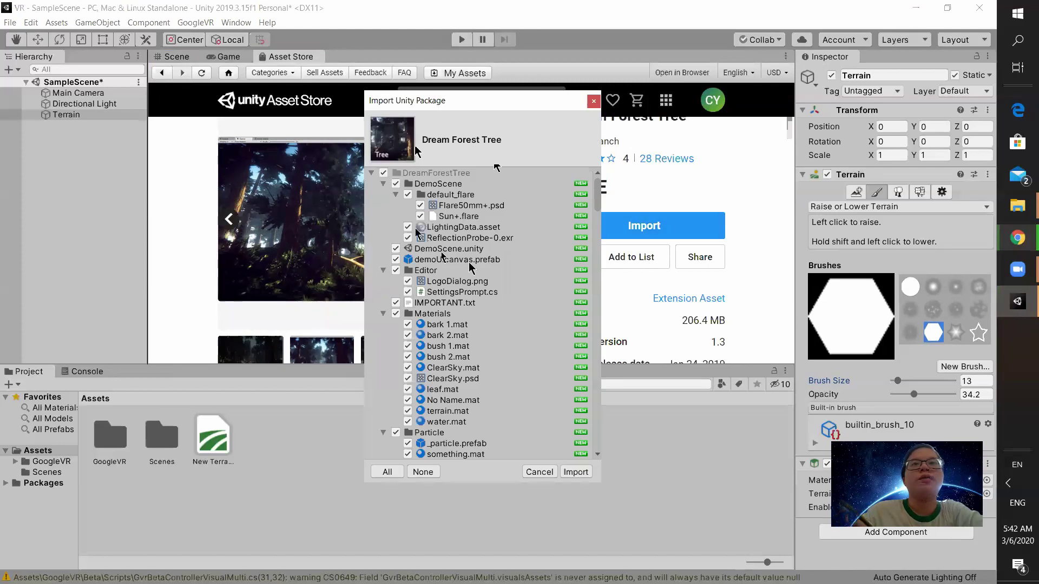
scroll(487, 314, "down", 10)
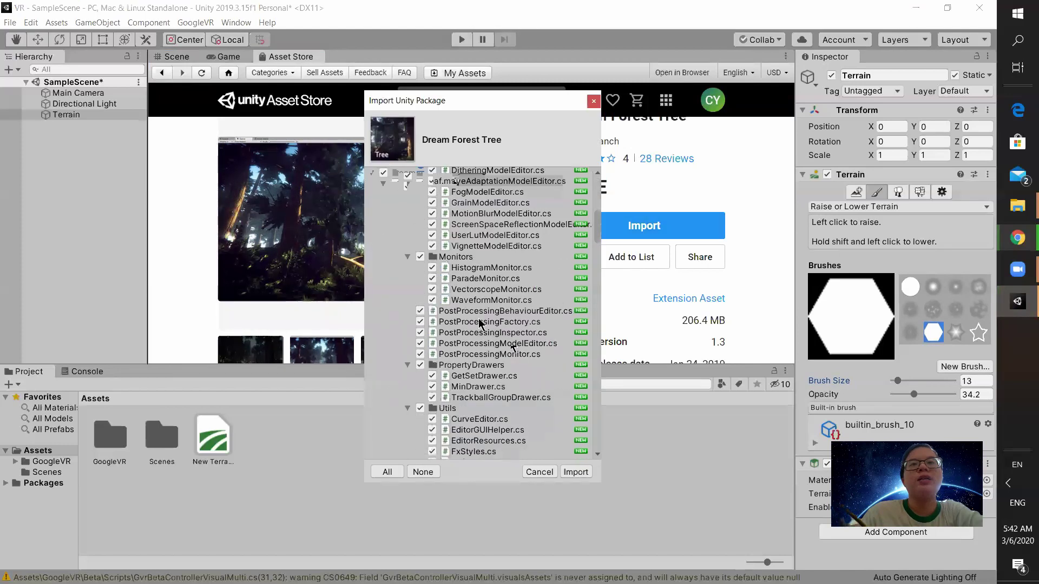
scroll(541, 325, "up", 5)
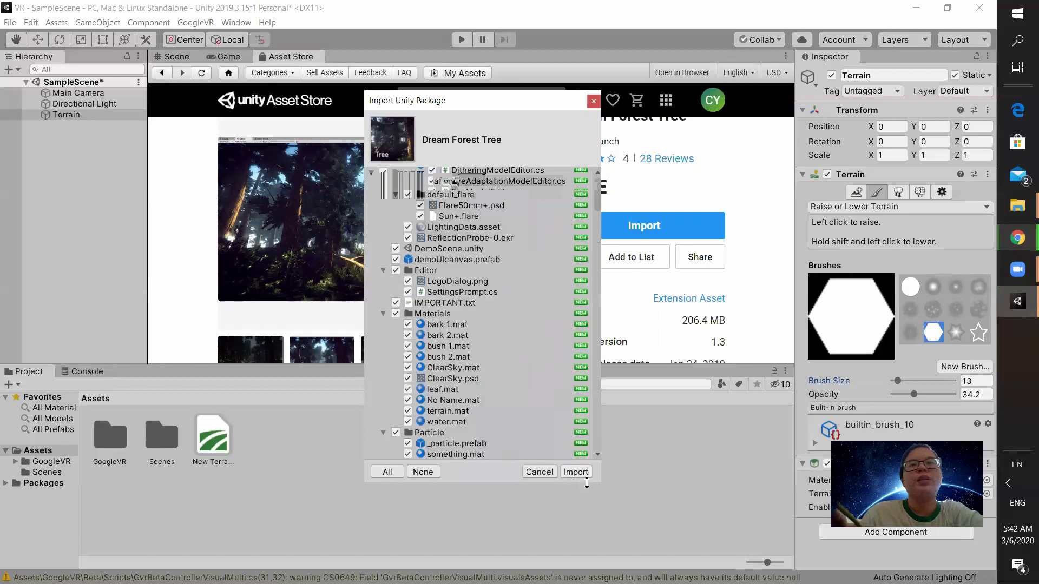
left_click(575, 471)
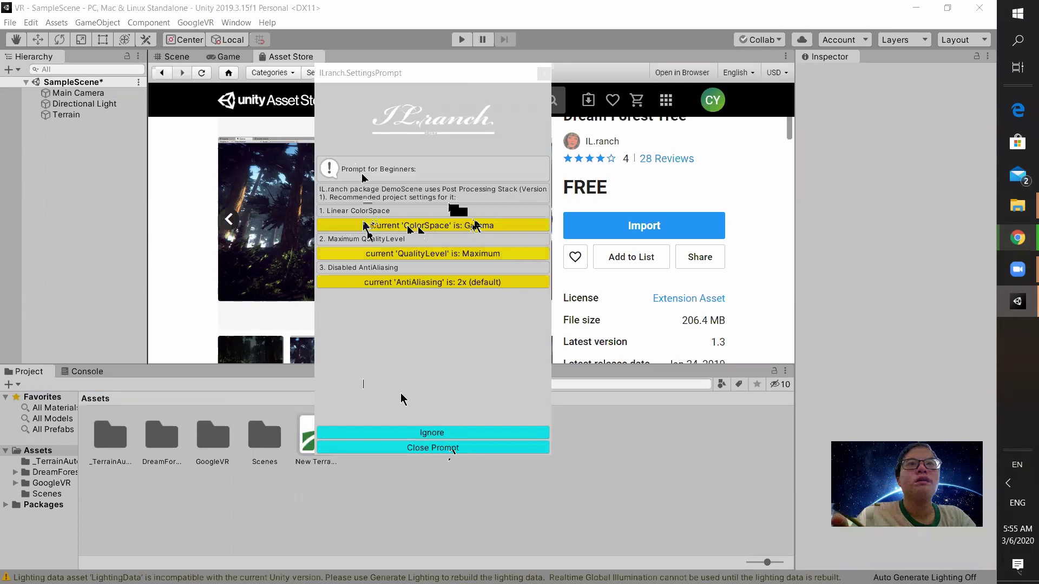
left_click(436, 431)
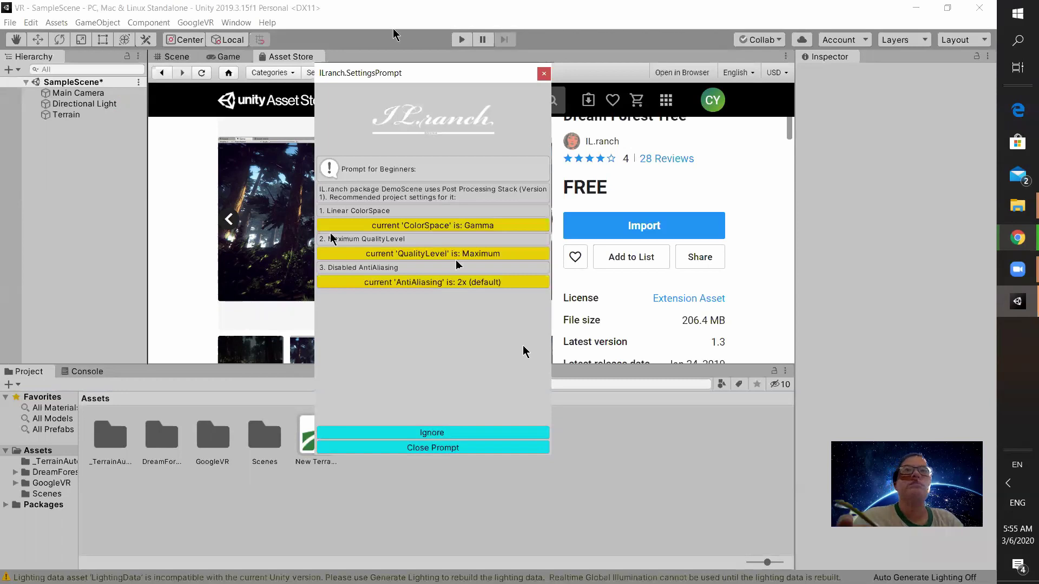
left_click(544, 73)
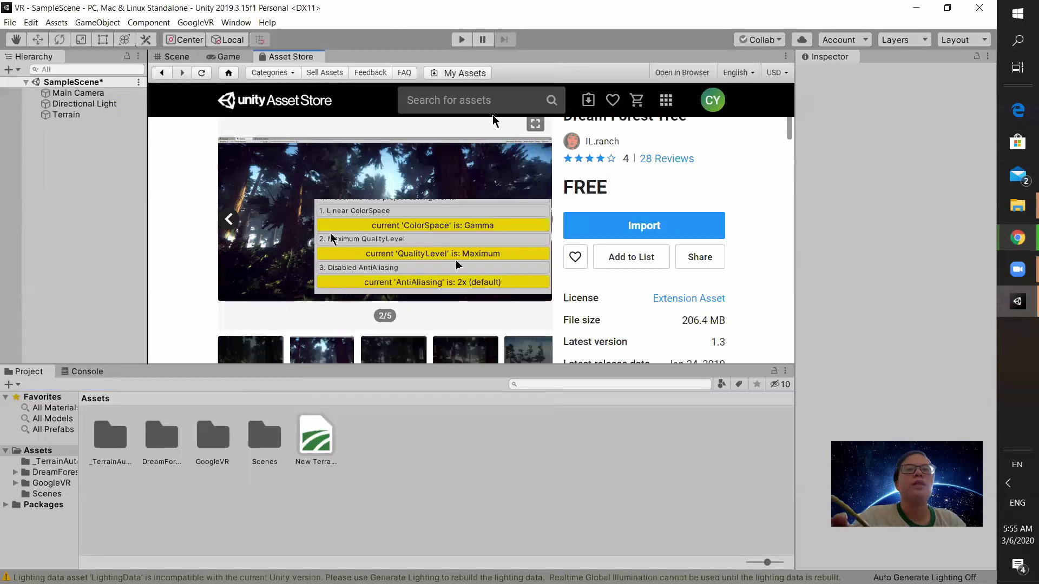
Return to the Scene view of the sculpted terrain and select the imported DreamForestTree folder in the project assets
left_click(174, 60)
middle_click_drag(541, 270, 641, 247)
scroll(633, 238, "down", 3)
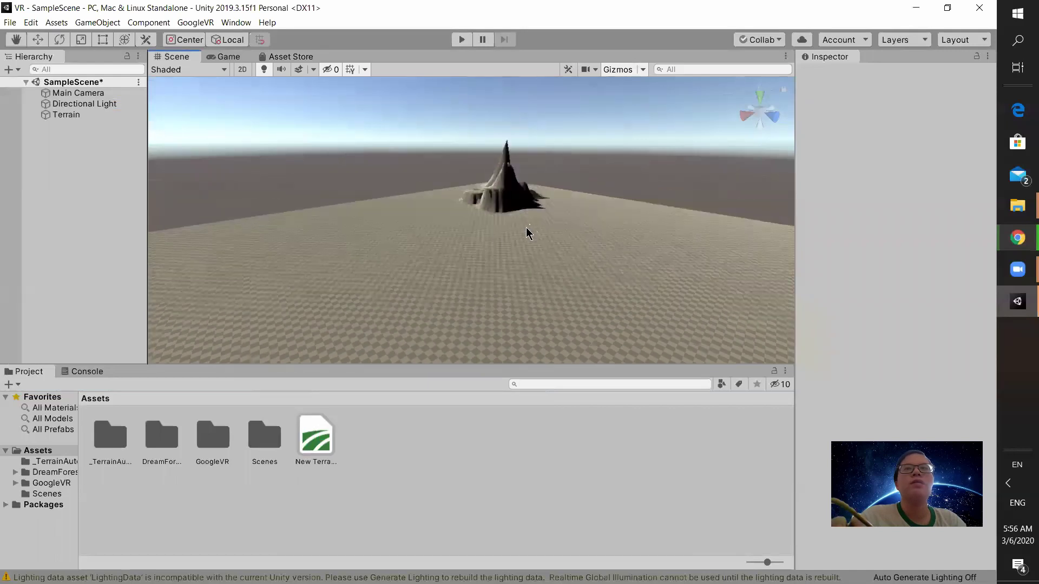
right_click_drag(426, 237, 544, 232)
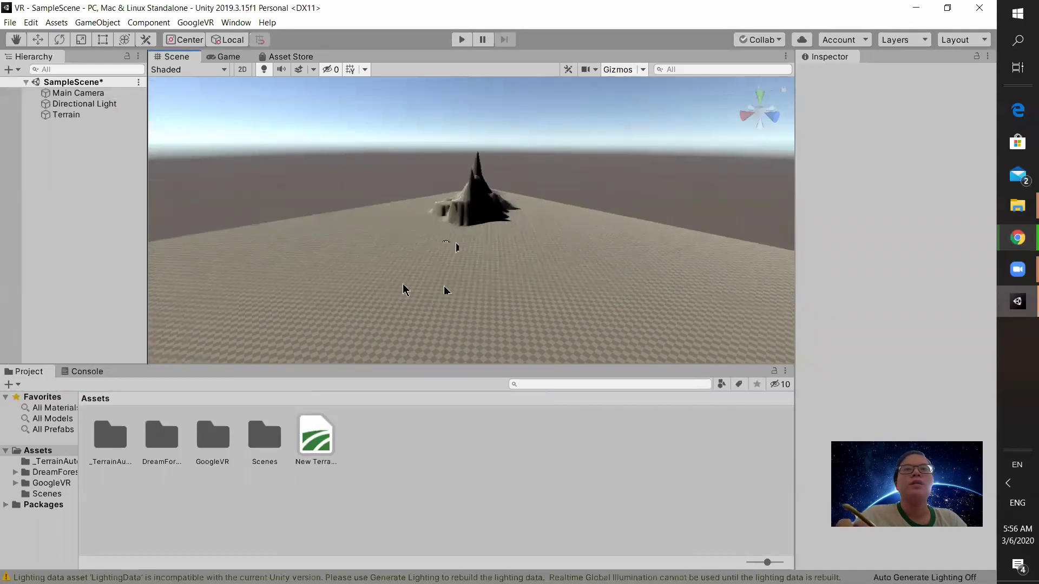
scroll(475, 331, "up", 2)
middle_click_drag(475, 331, 431, 303)
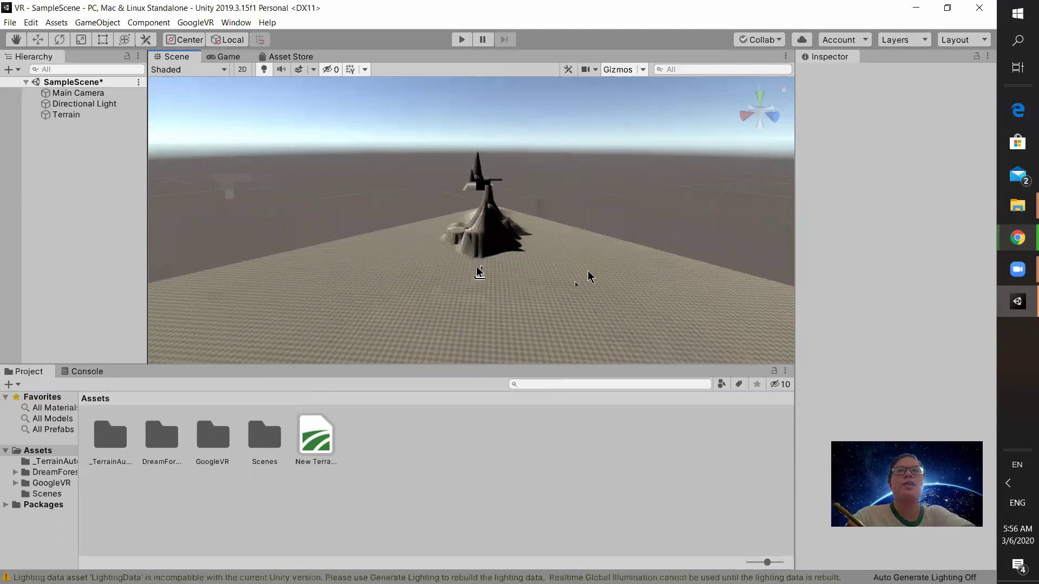
middle_click_drag(587, 276, 569, 278)
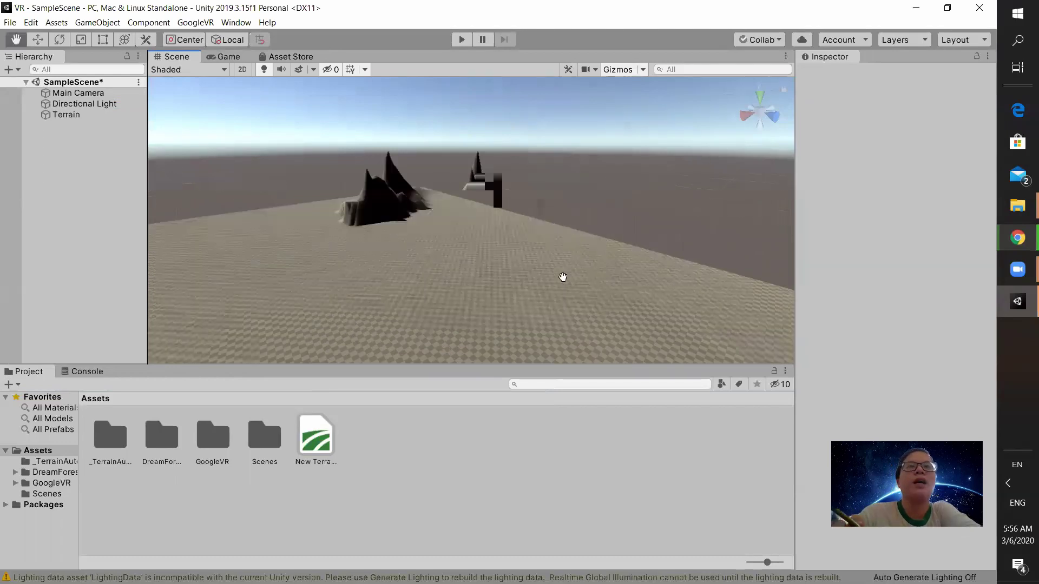
left_click(164, 441)
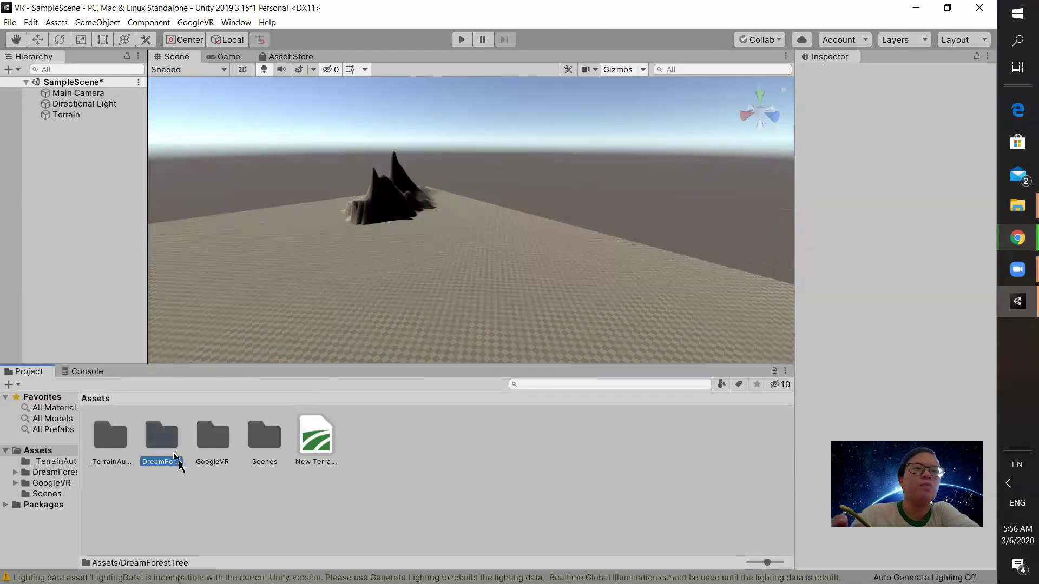
left_click(175, 457)
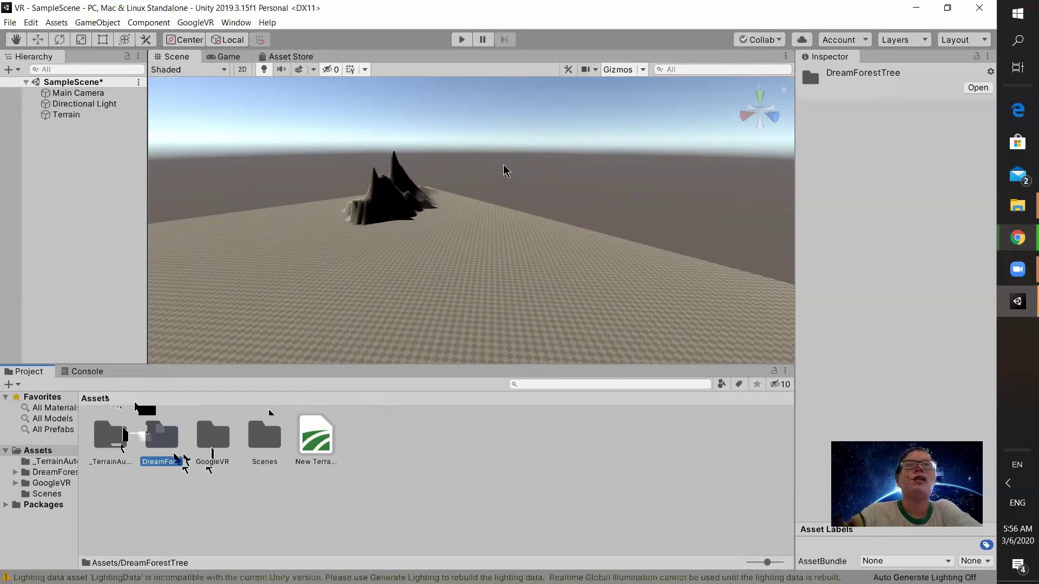
scroll(545, 213, "down", 6)
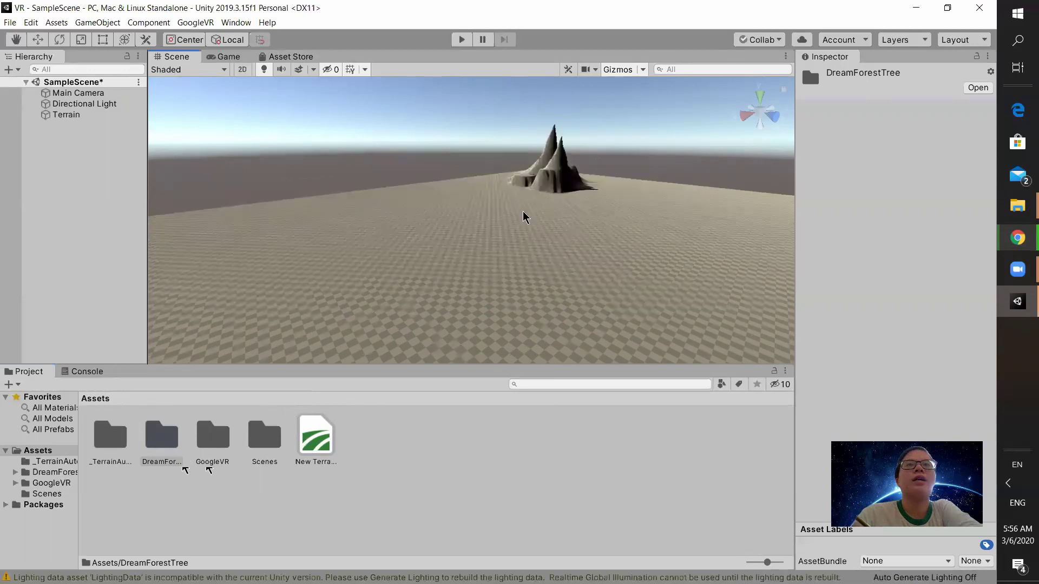
scroll(482, 260, "up", 3)
right_click_drag(482, 260, 454, 265)
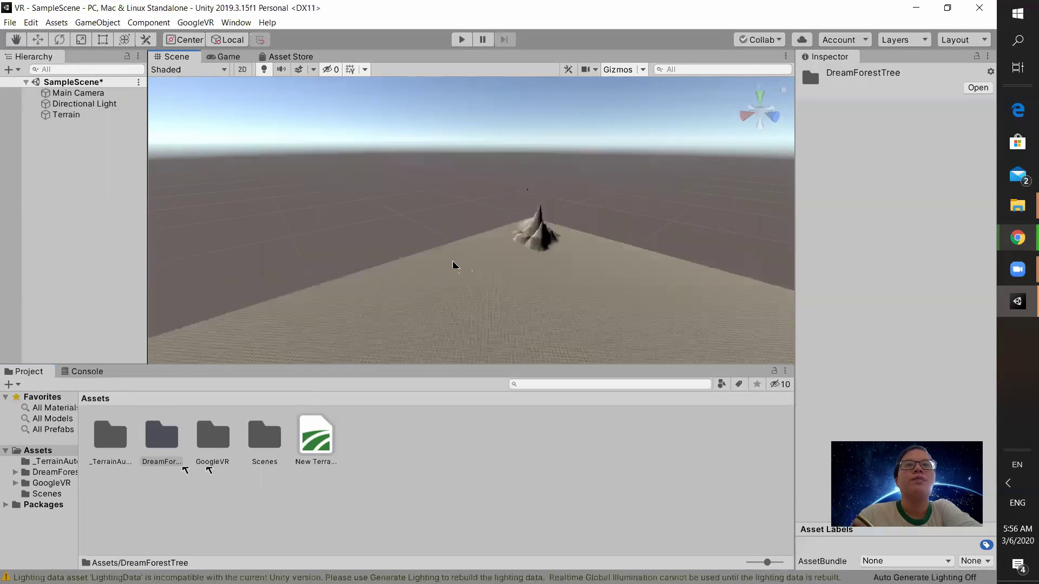
middle_click_drag(453, 265, 403, 269)
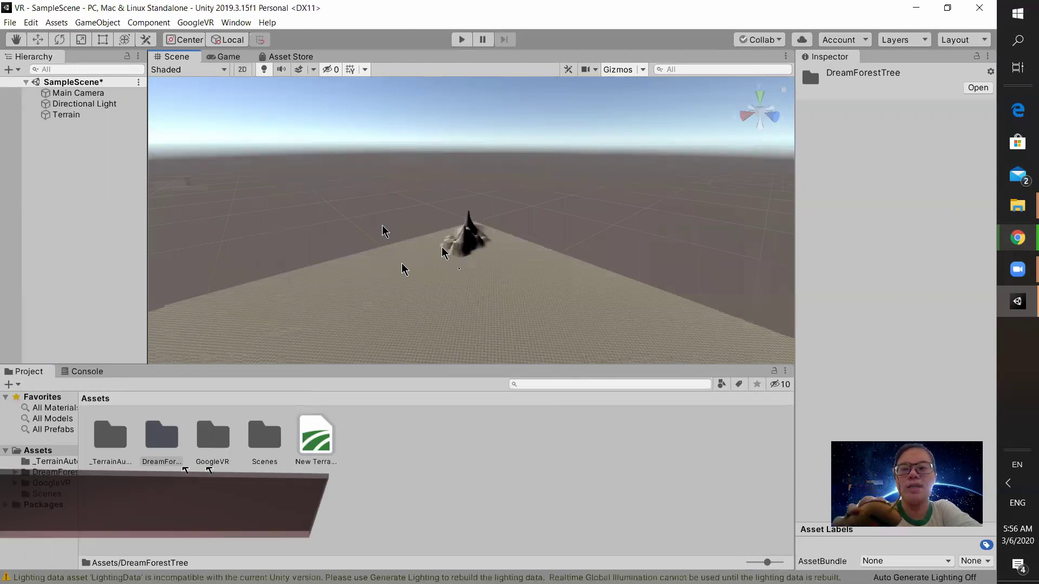
Examine the sculpted terrain in the Scene view from several angles and distances, and check the camera's framing in the Game view
right_click_drag(498, 162, 385, 219)
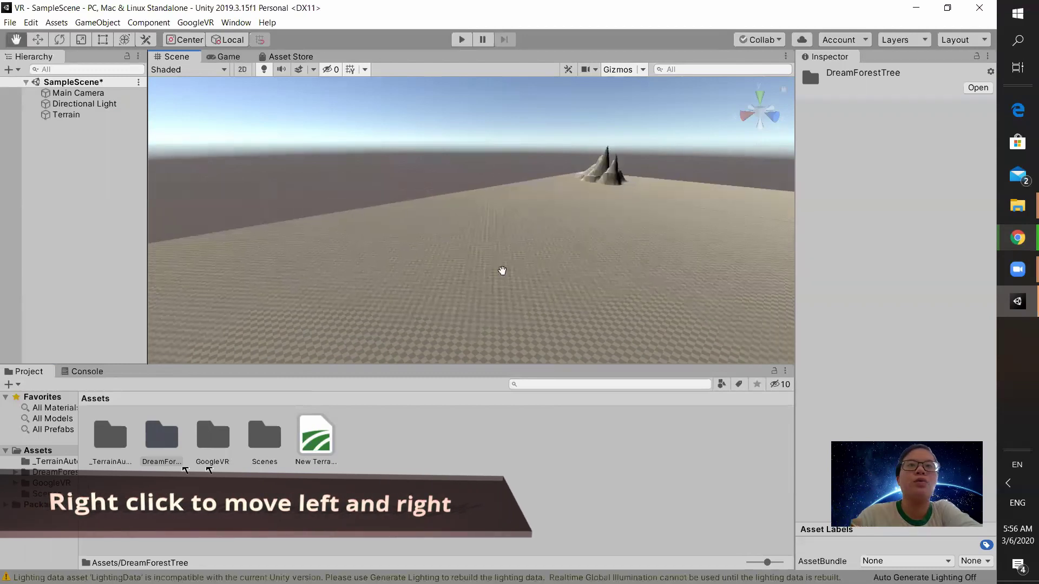
right_click_drag(506, 283, 444, 240)
scroll(445, 234, "down", 3)
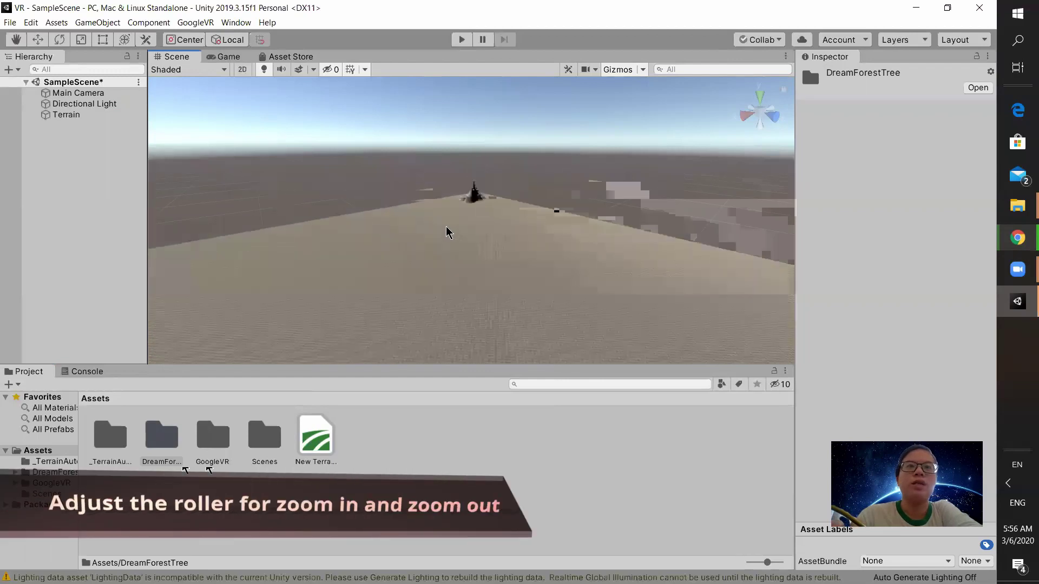
scroll(447, 233, "up", 10)
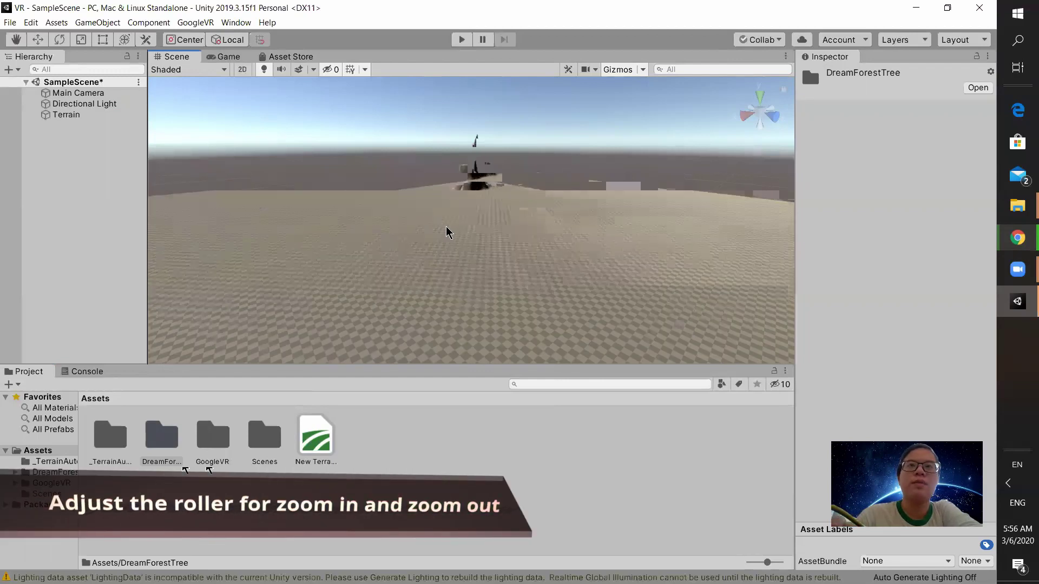
scroll(454, 255, "down", 6)
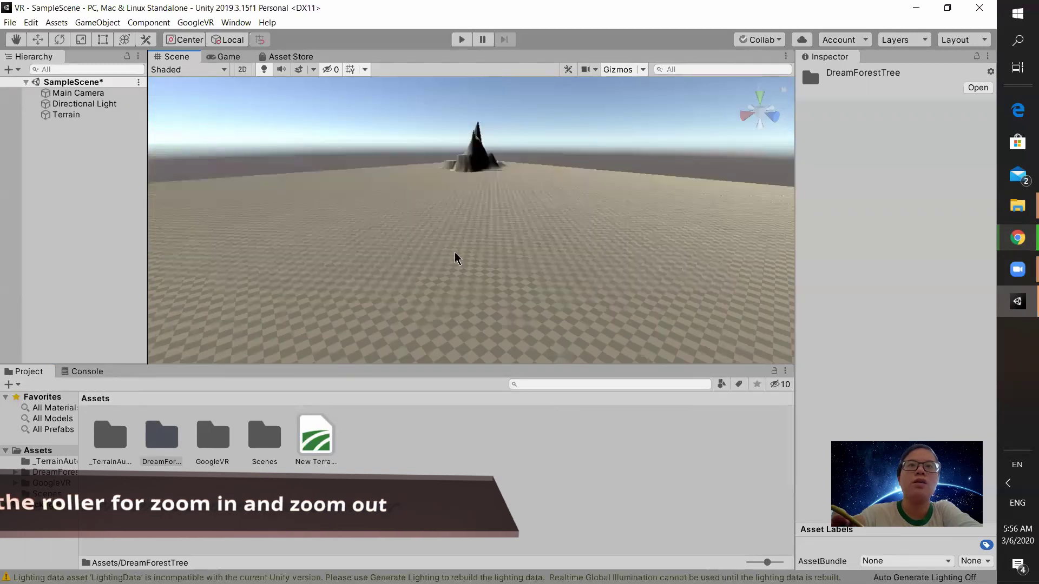
scroll(452, 265, "down", 6)
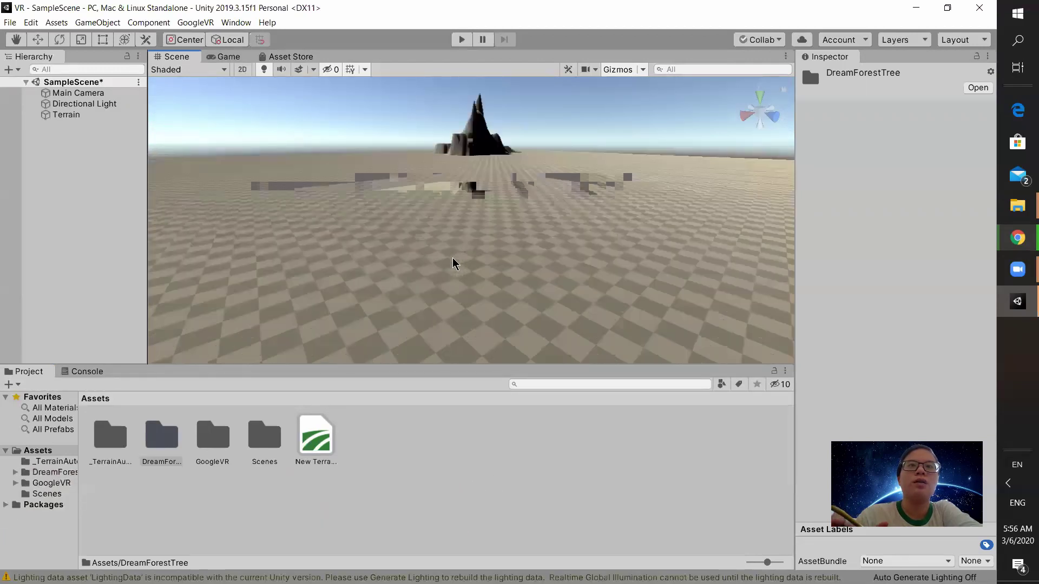
scroll(453, 293, "down", 5)
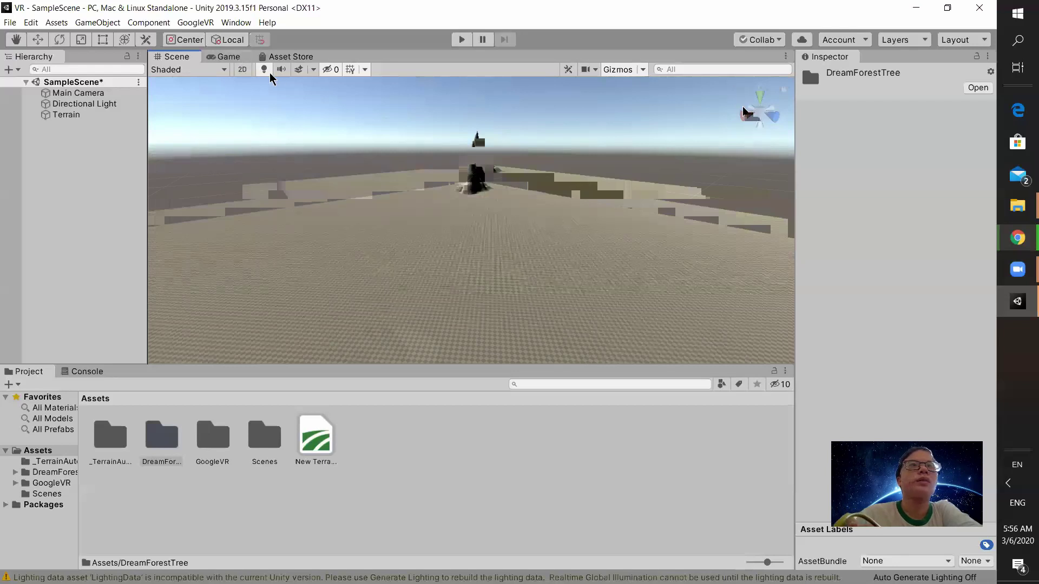
left_click(222, 58)
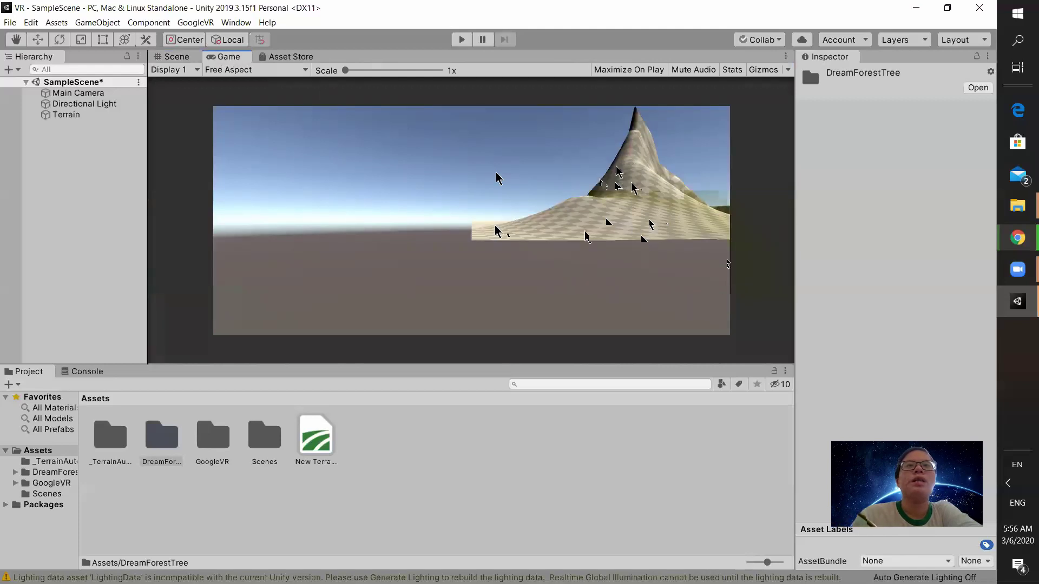
left_click(177, 56)
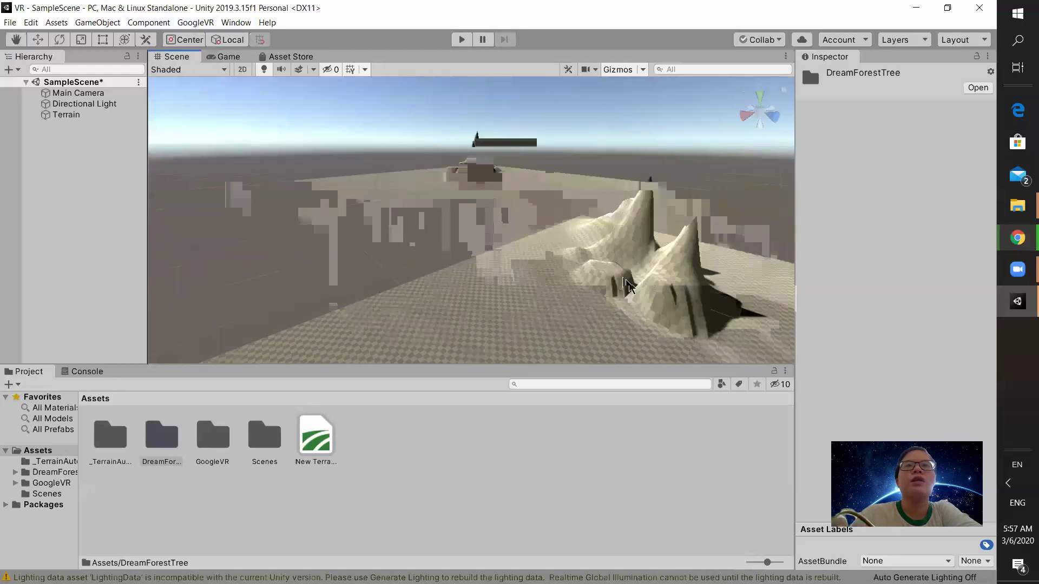
Align the Main Camera with a Scene view that frames the sculpted peaks, using Align With View
left_click_drag(631, 287, 508, 201)
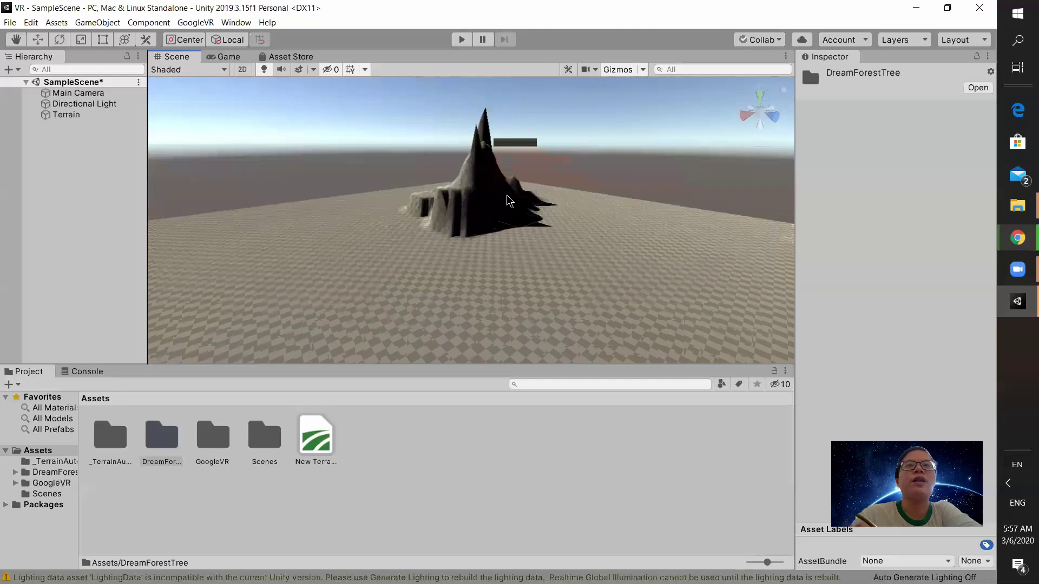
left_click(103, 27)
left_click(82, 142)
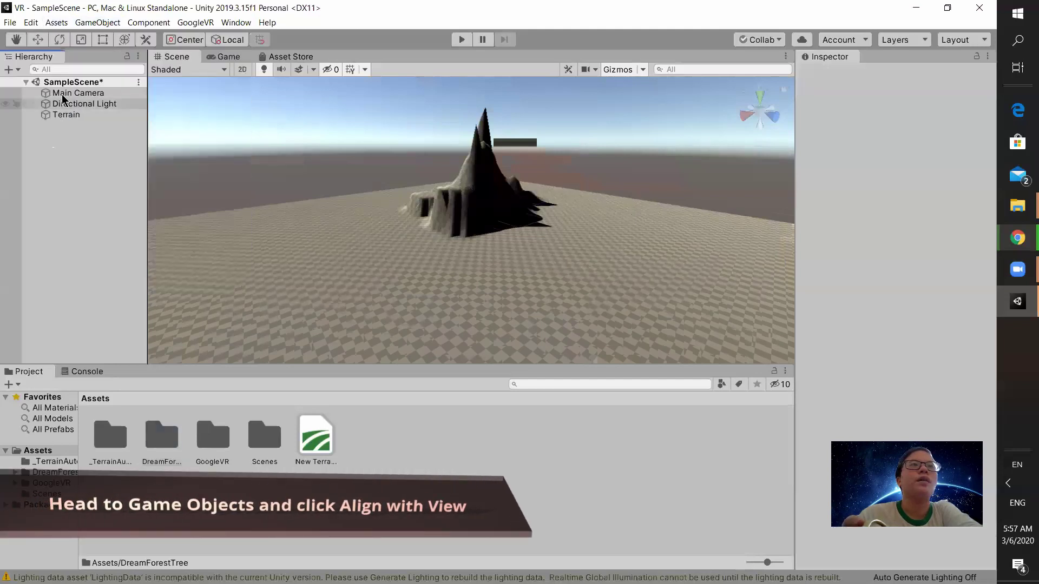
left_click(63, 95)
left_click(95, 24)
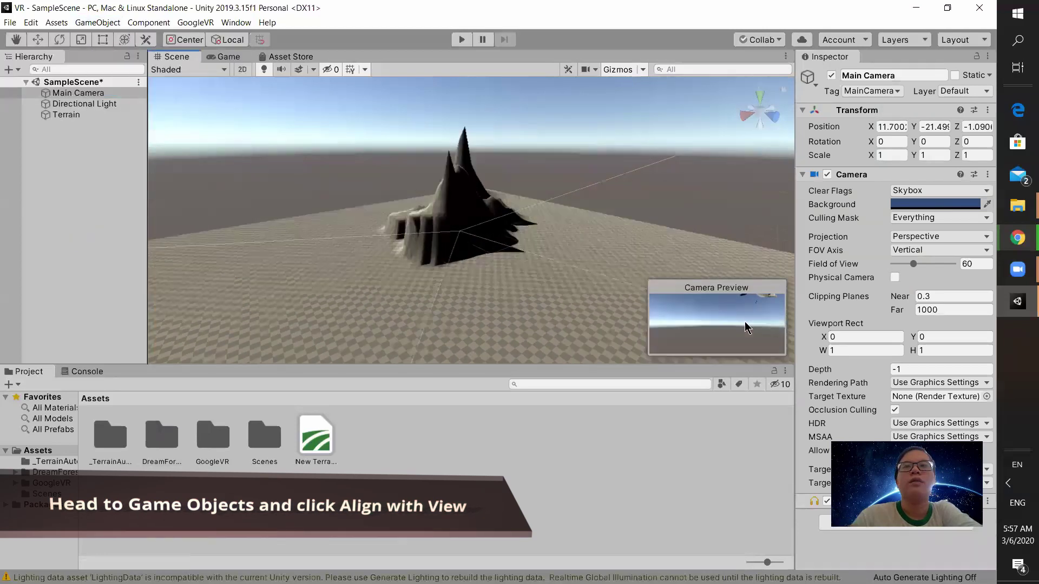
left_click(229, 57)
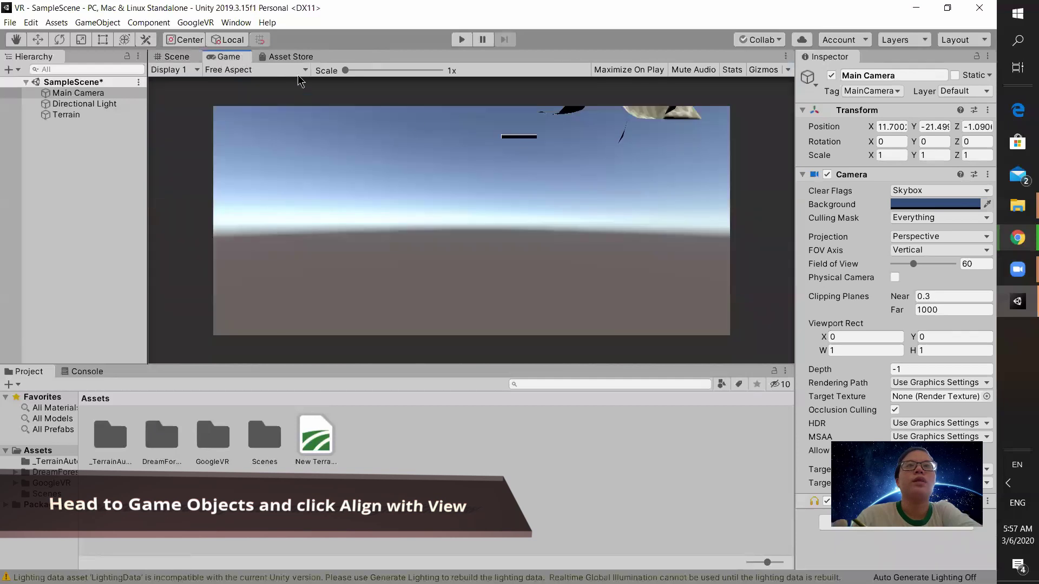
left_click(167, 59)
middle_click_drag(531, 196, 592, 232)
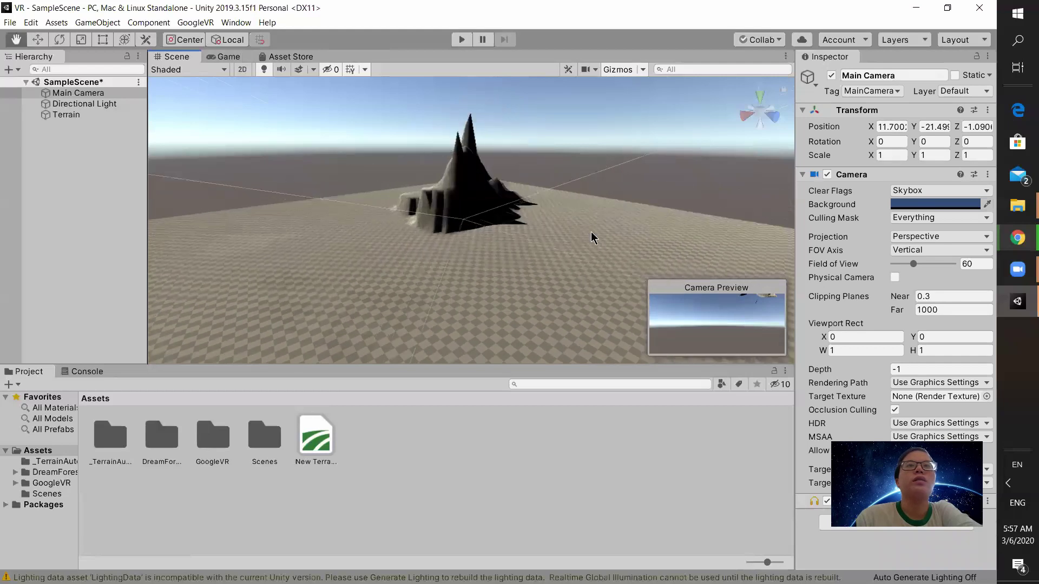
left_click(57, 23)
mouse_move(76, 22)
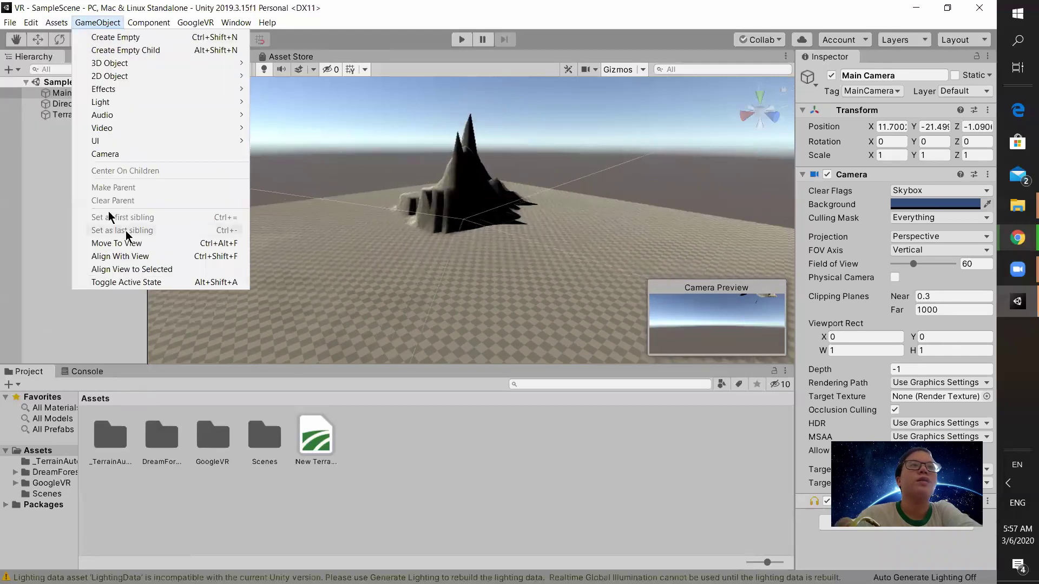
left_click(135, 255)
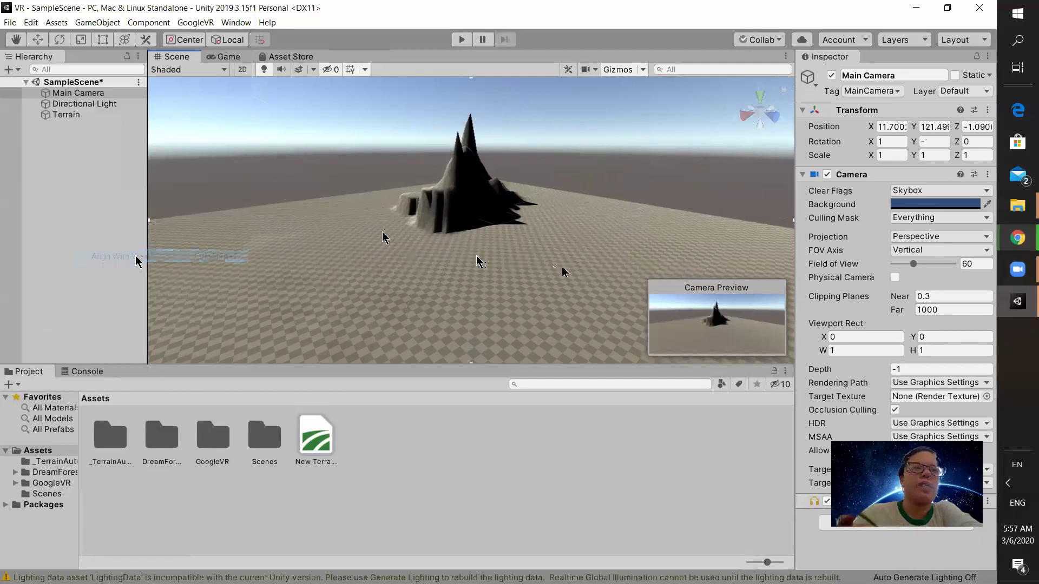
Raise additional rocky hills in front of the peaks using the Raise or Lower Terrain tool with the hexagon brush
scroll(382, 231, "up", 5)
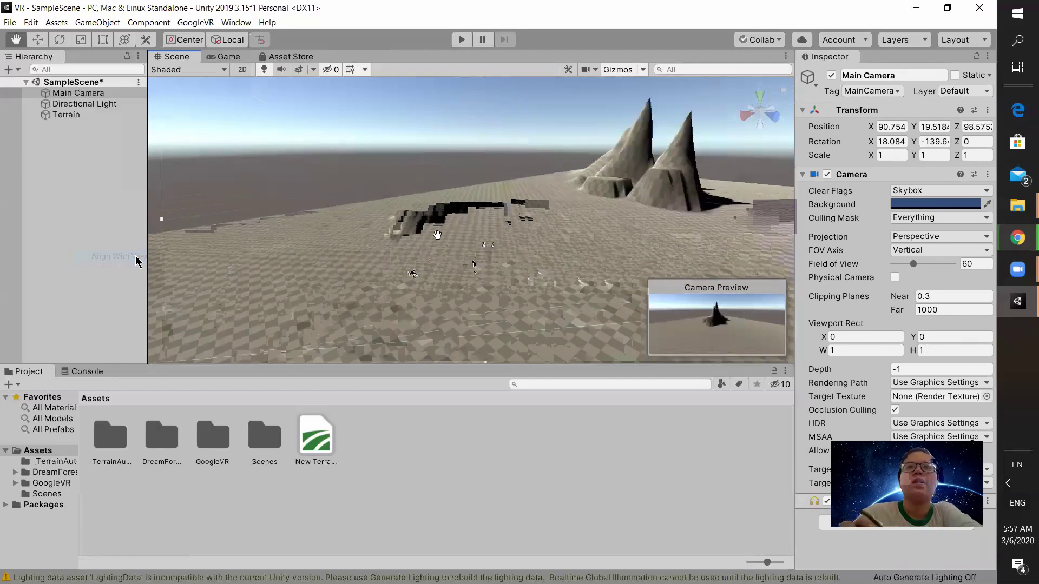
left_click_drag(385, 234, 392, 248)
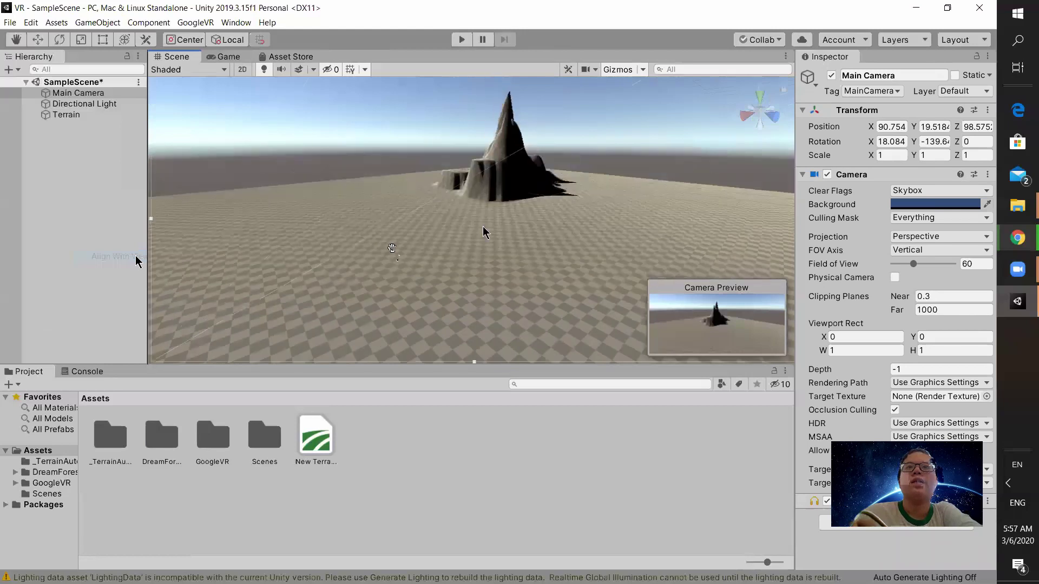
left_click(750, 115)
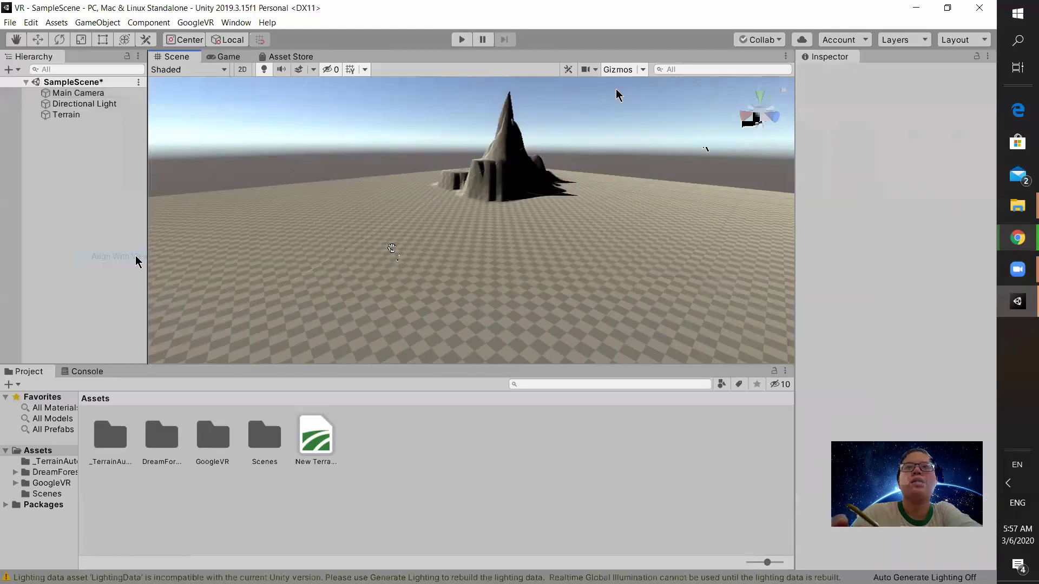
left_click(500, 160)
left_click_drag(514, 178, 631, 268)
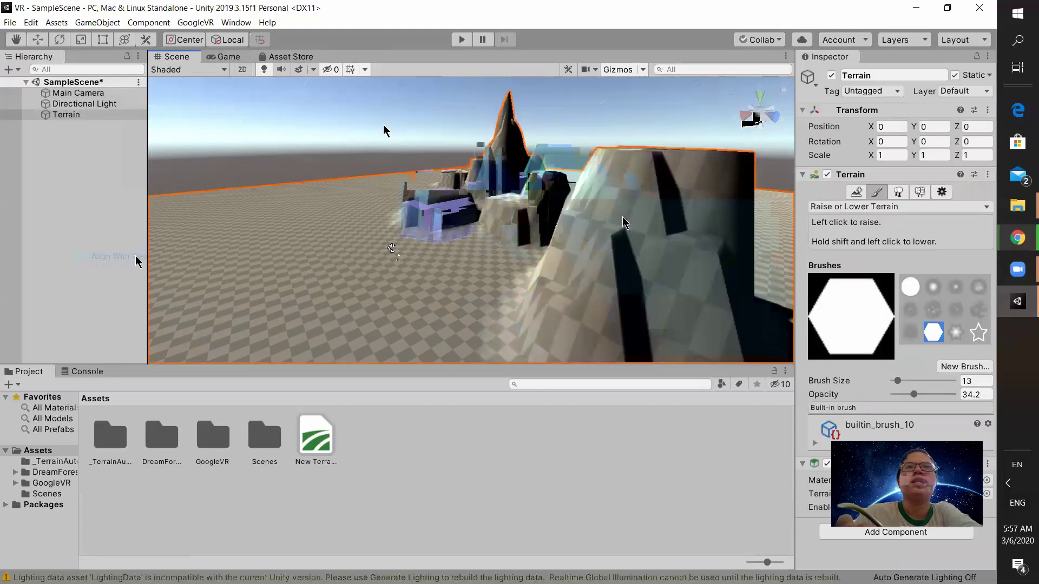
left_click(82, 103)
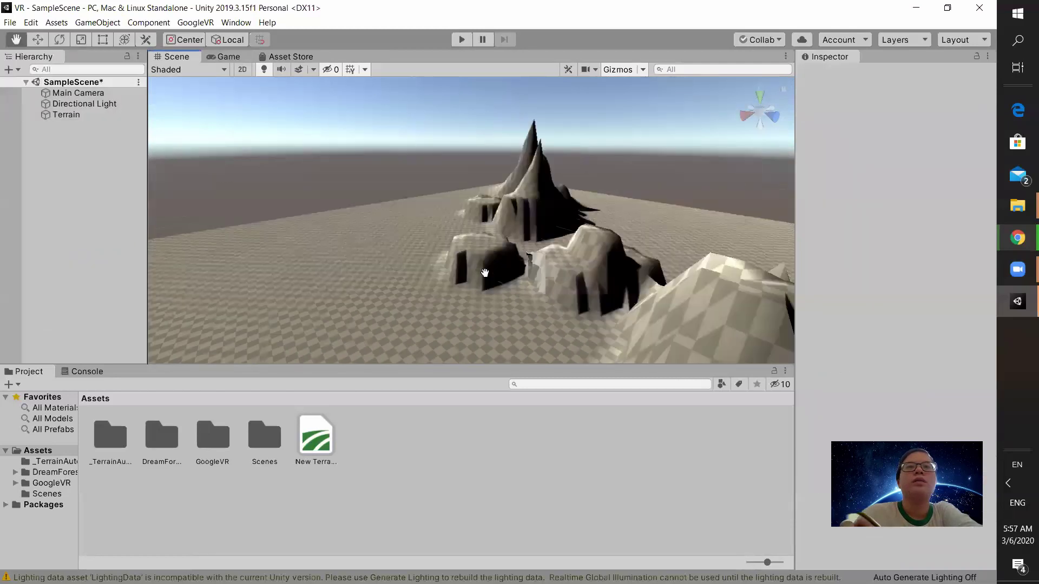
Open the TreesModels folder inside DreamForestTree in the project assets
right_click_drag(485, 272, 461, 272)
double_click(158, 440)
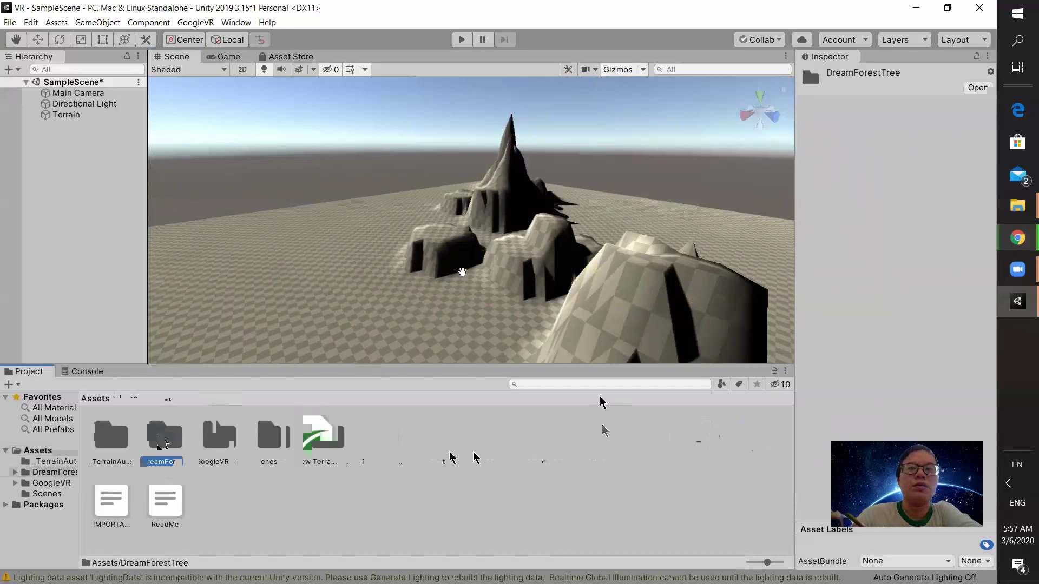
left_click(332, 416)
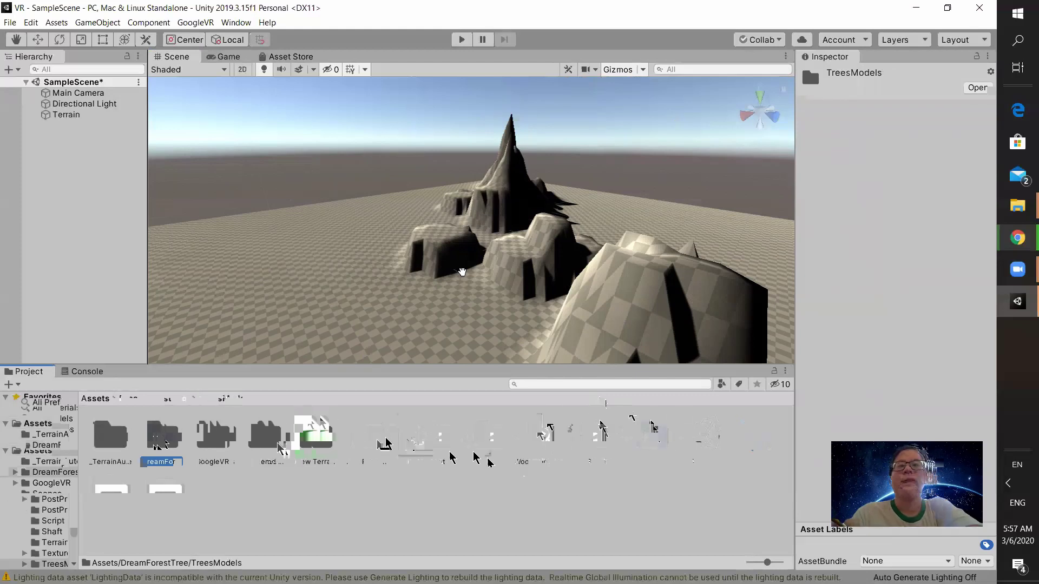
Add the bush 1 prefab to the terrain's Paint Trees list as a tree type
left_click(89, 115)
left_click(899, 192)
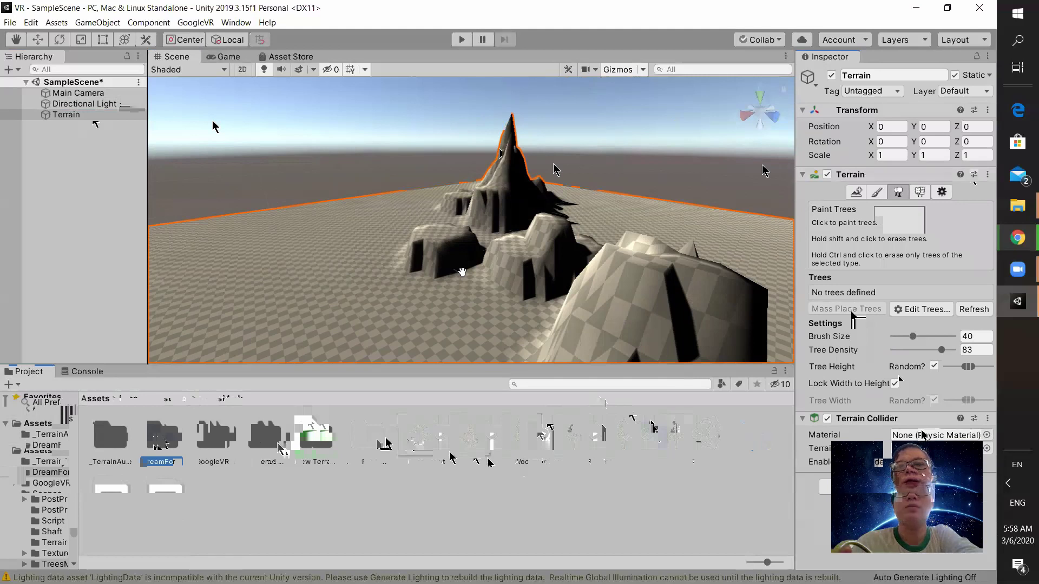
left_click(926, 309)
left_click(922, 325)
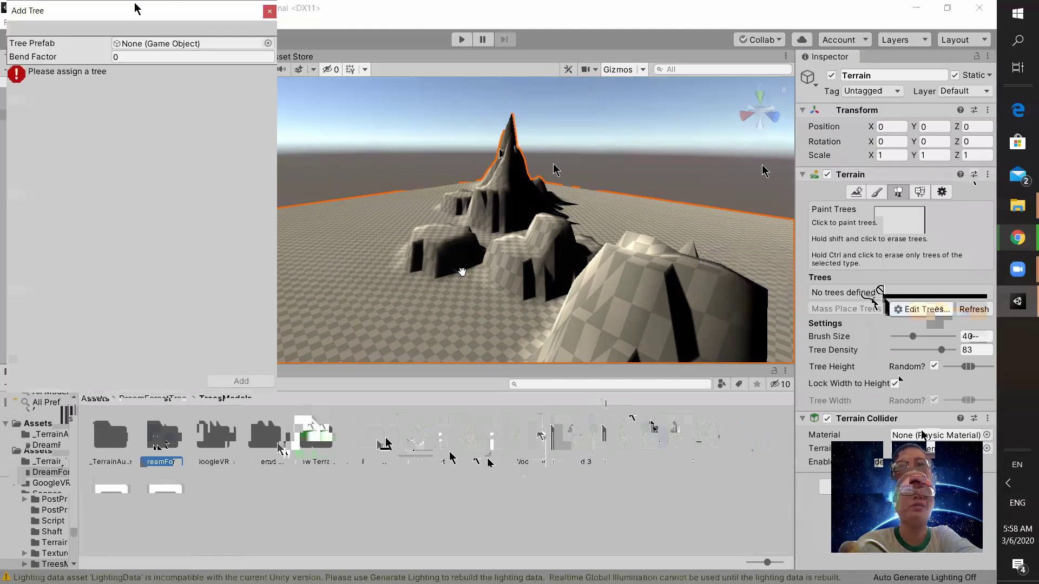
left_click_drag(98, 20, 179, 77)
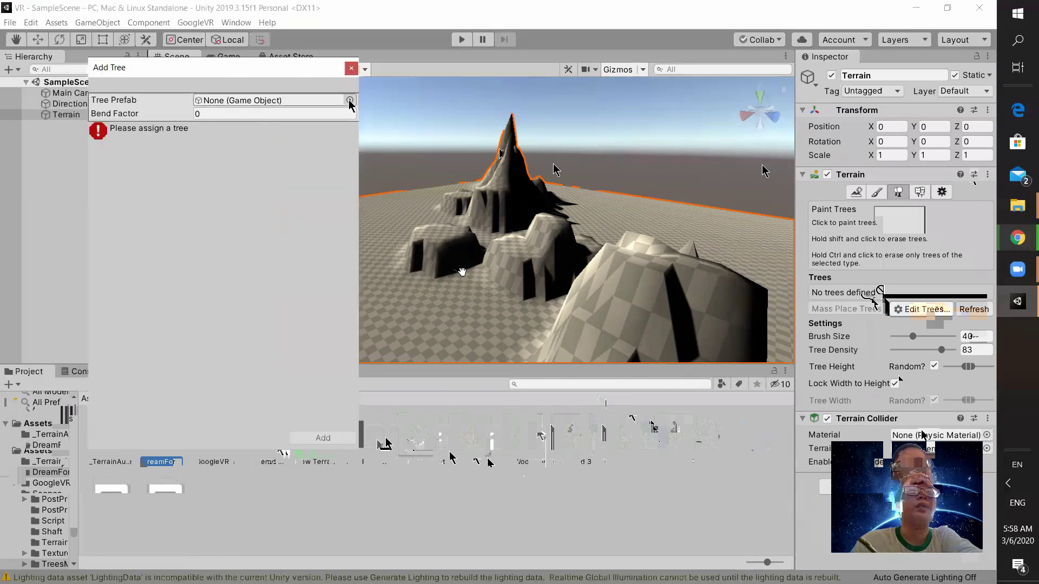
left_click(350, 100)
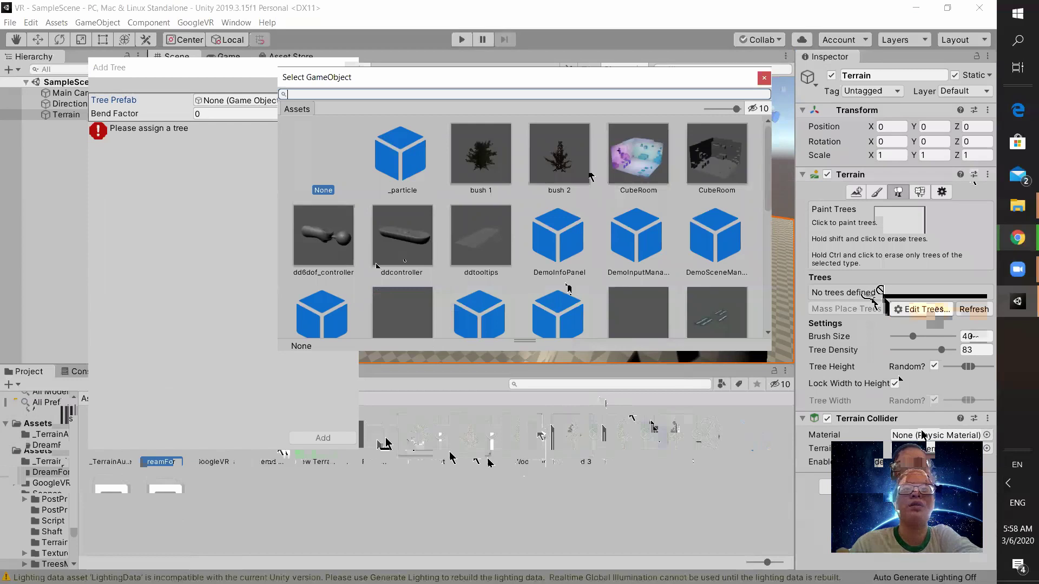
scroll(479, 267, "down", 2)
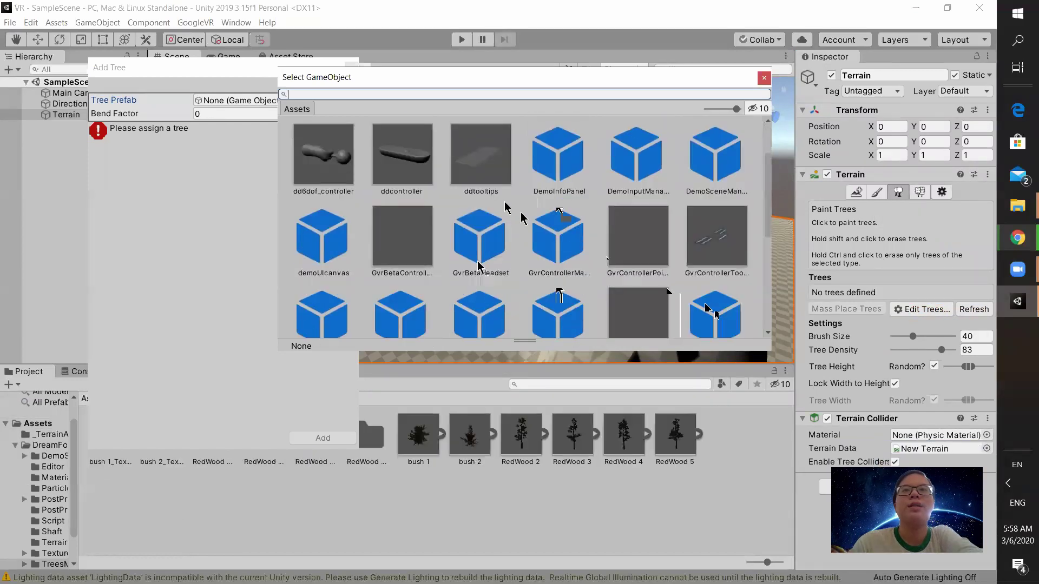
scroll(479, 266, "up", 2)
double_click(505, 174)
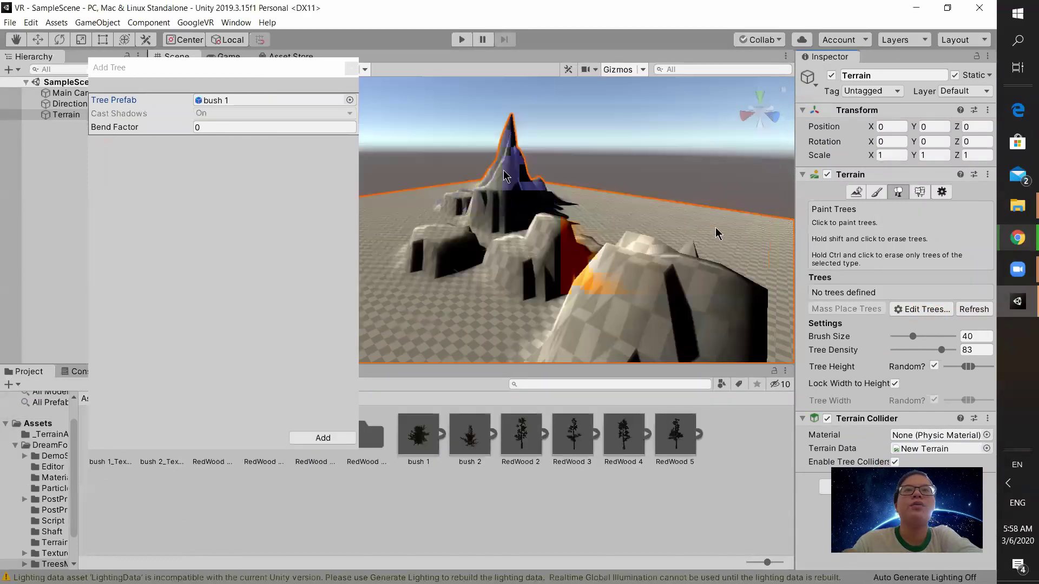
left_click(322, 439)
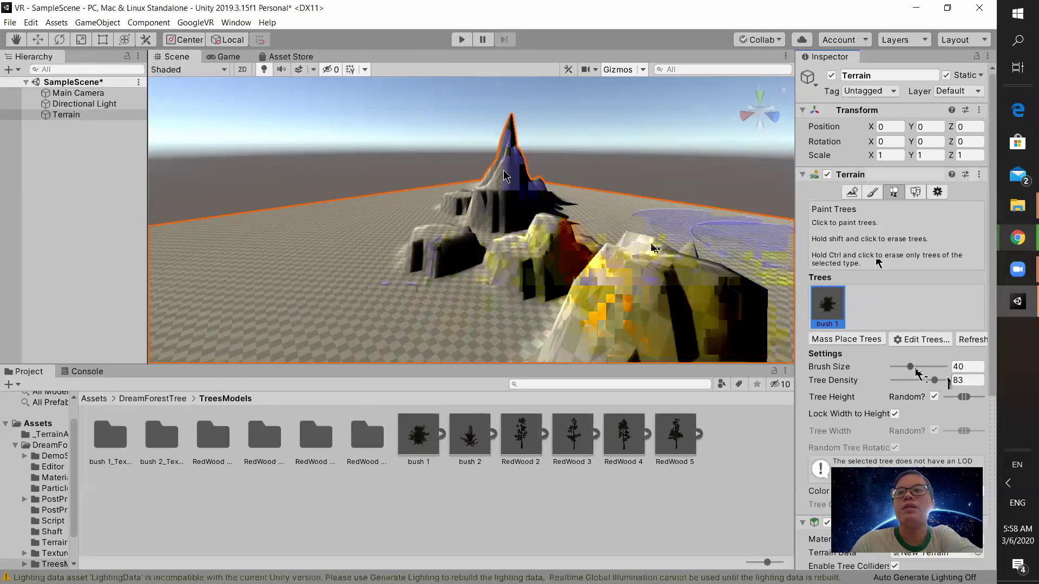
Set the tree density to 29 and paint bush 1 trees over the foreground terrain and around the peaks
left_click_drag(905, 384, 907, 384)
left_click(580, 279)
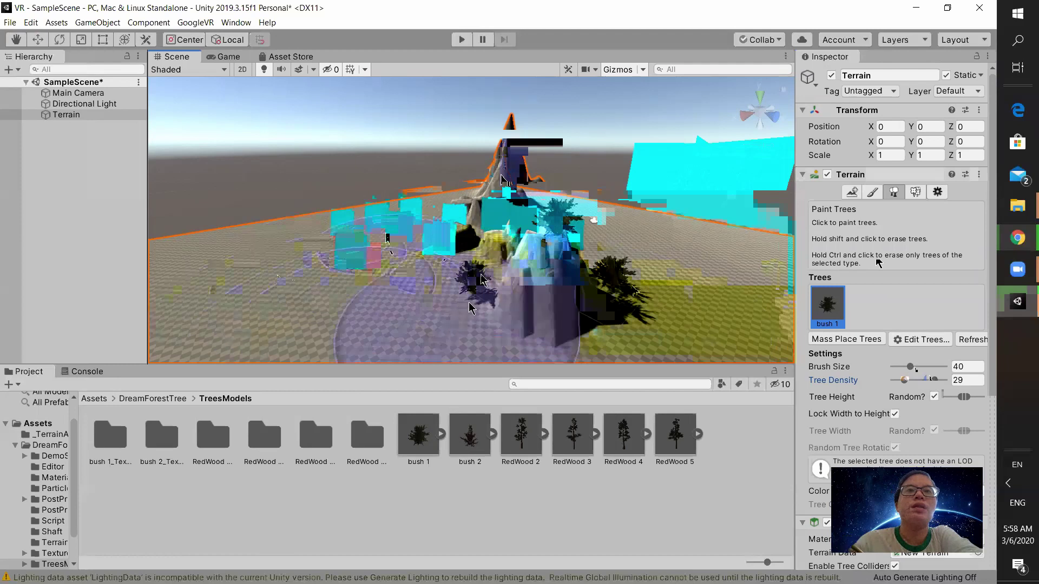
scroll(481, 305, "up", 3)
middle_click_drag(481, 305, 570, 306)
left_click(521, 435)
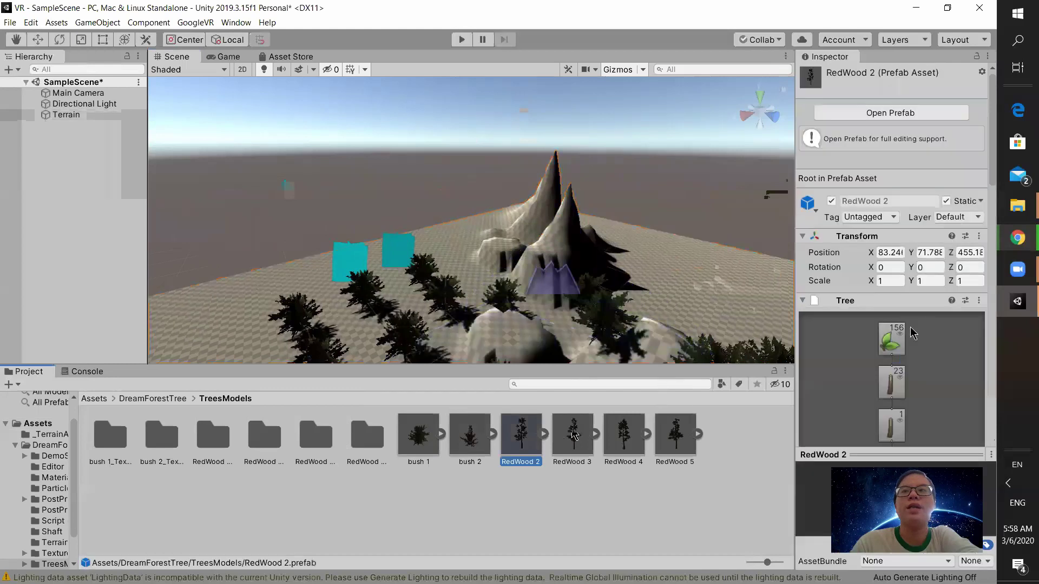
left_click(558, 286)
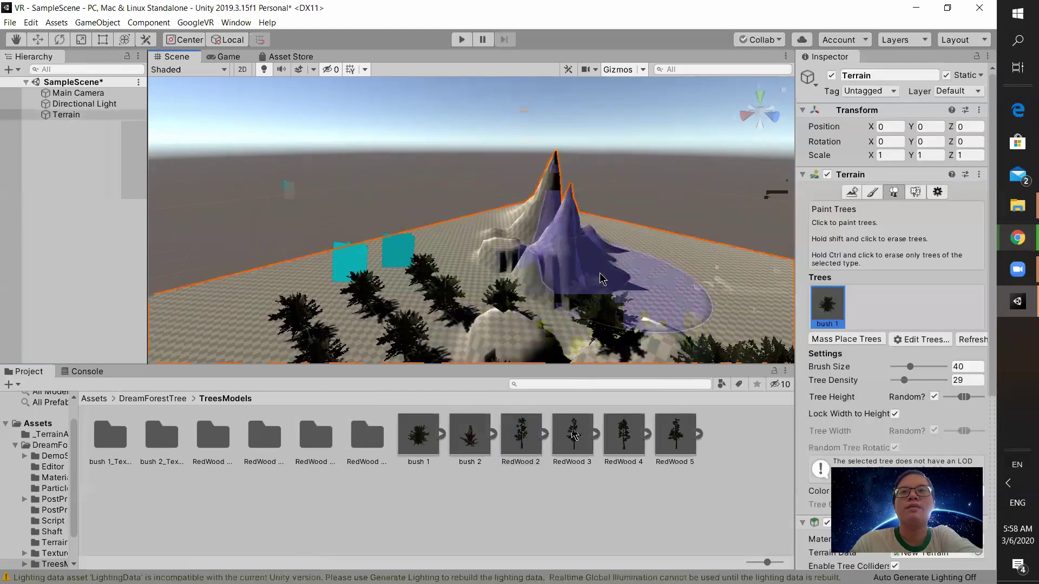
mouse_move(600, 222)
left_mouse_down()
mouse_move(521, 302)
mouse_move(417, 320)
mouse_move(747, 270)
left_mouse_up()
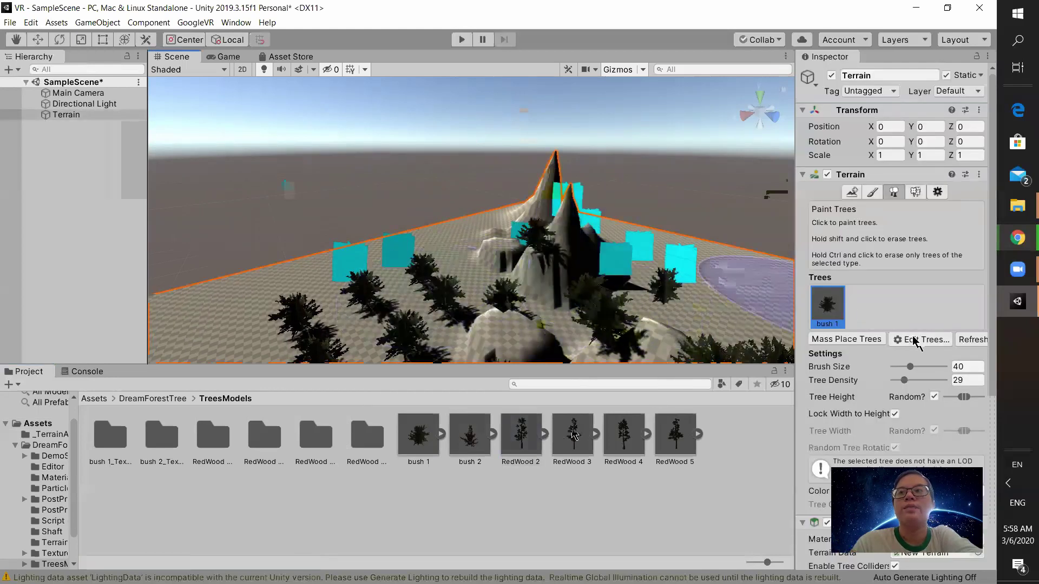
left_click(919, 342)
left_click(927, 343)
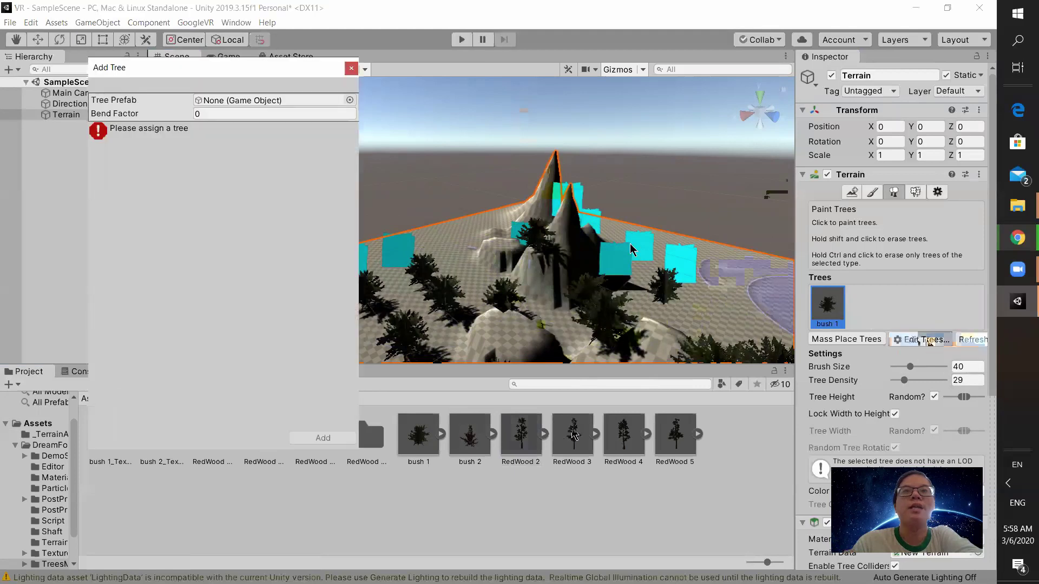
left_click(351, 69)
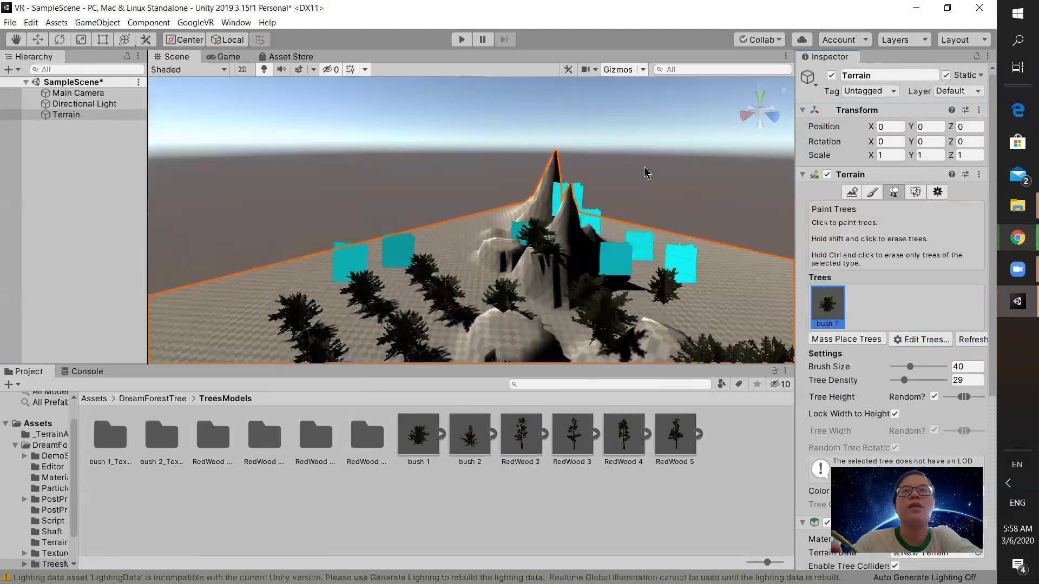
Open the Edit Tree settings of the terrain's bush 1 tree, check its prefab and bend factor, and close them
left_click(919, 340)
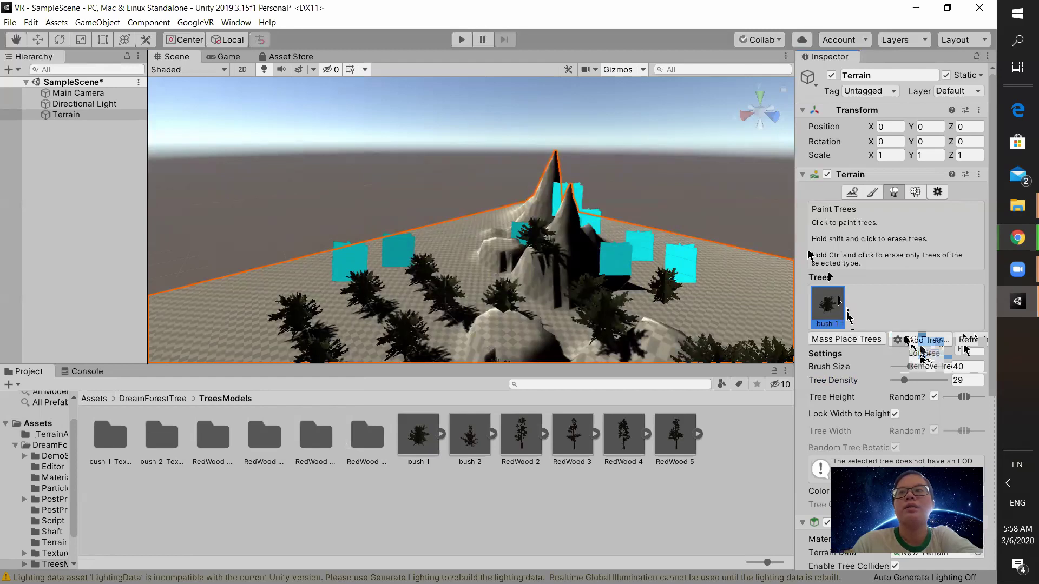
left_click(924, 354)
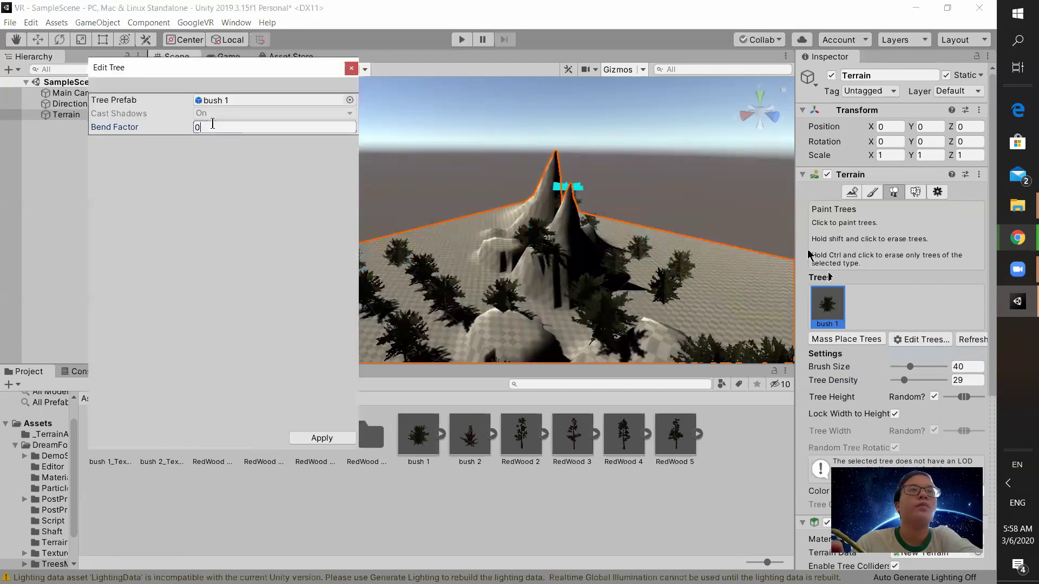
left_click(234, 103)
left_click(351, 68)
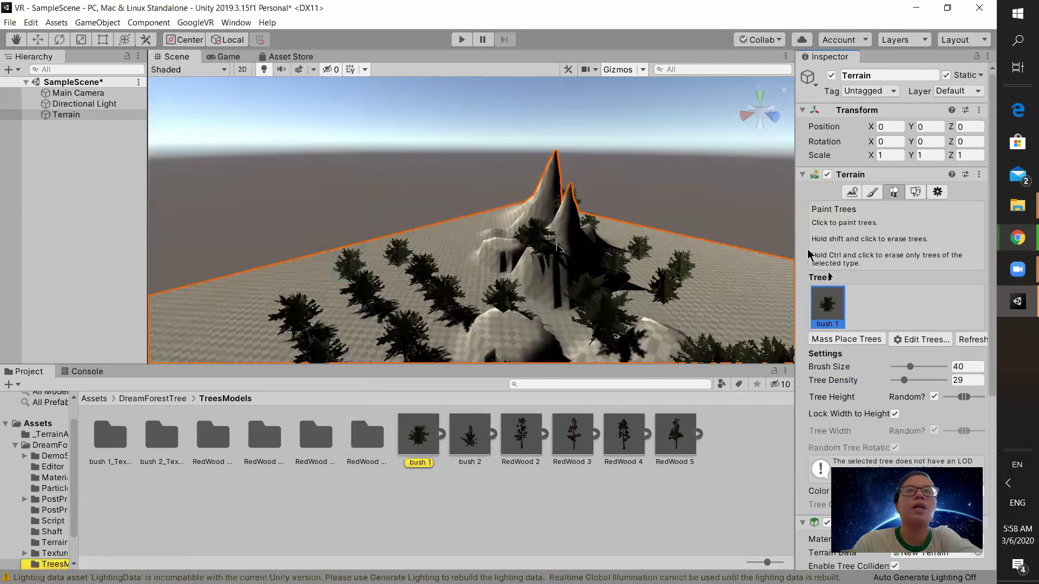
right_click_drag(648, 298, 637, 261)
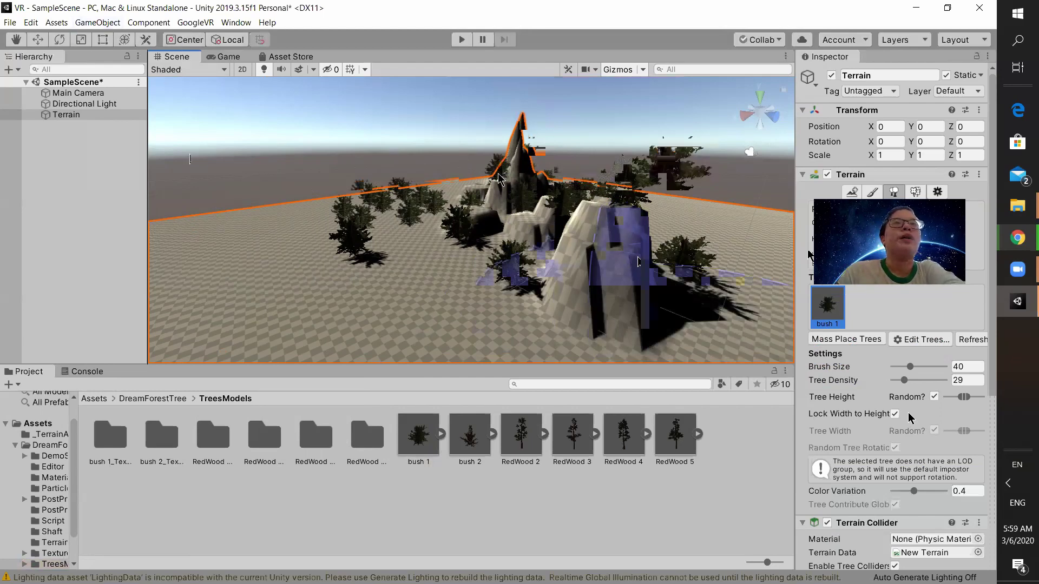
left_click(15, 40)
left_click_drag(471, 226, 453, 227)
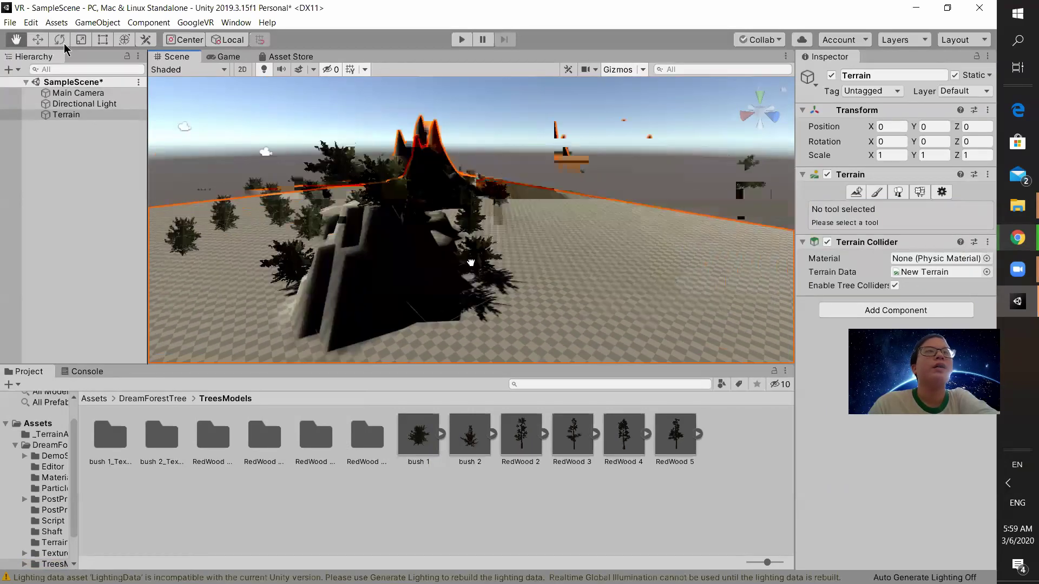
left_click(37, 40)
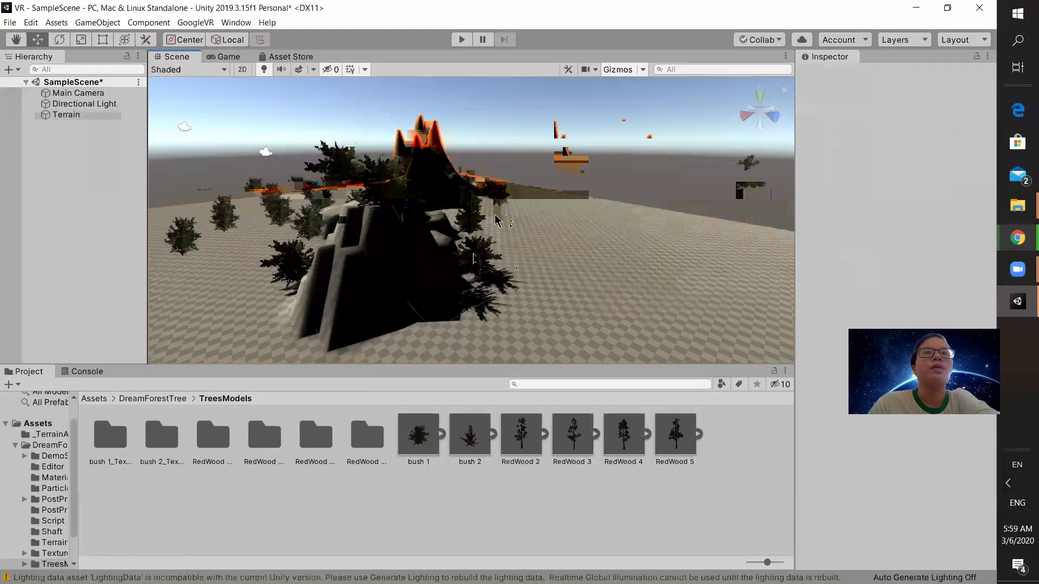
left_click(59, 40)
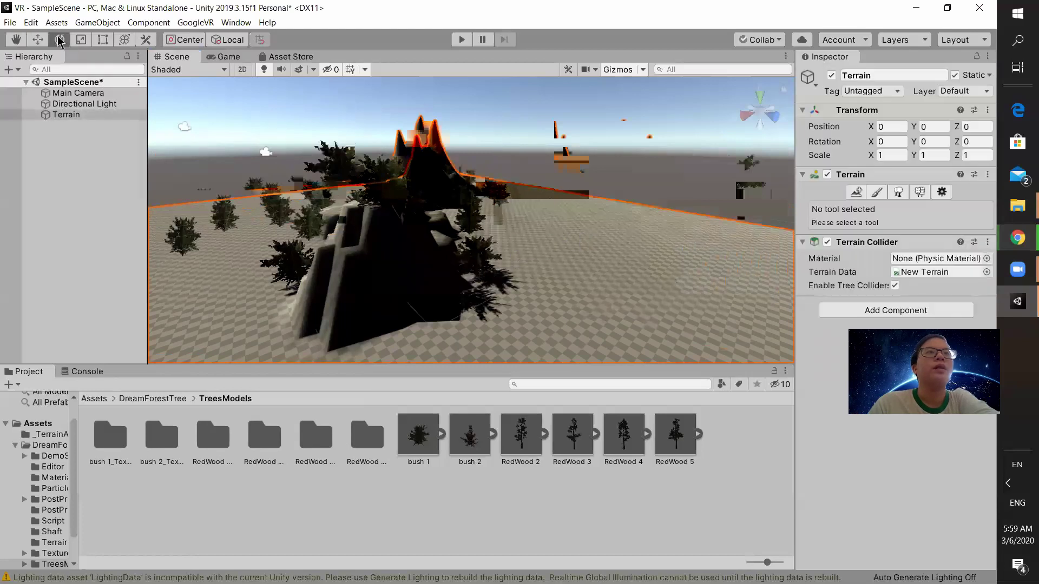
Add a 3D Cube object to the scene and inspect it up close with the Rect tool active
left_click(106, 42)
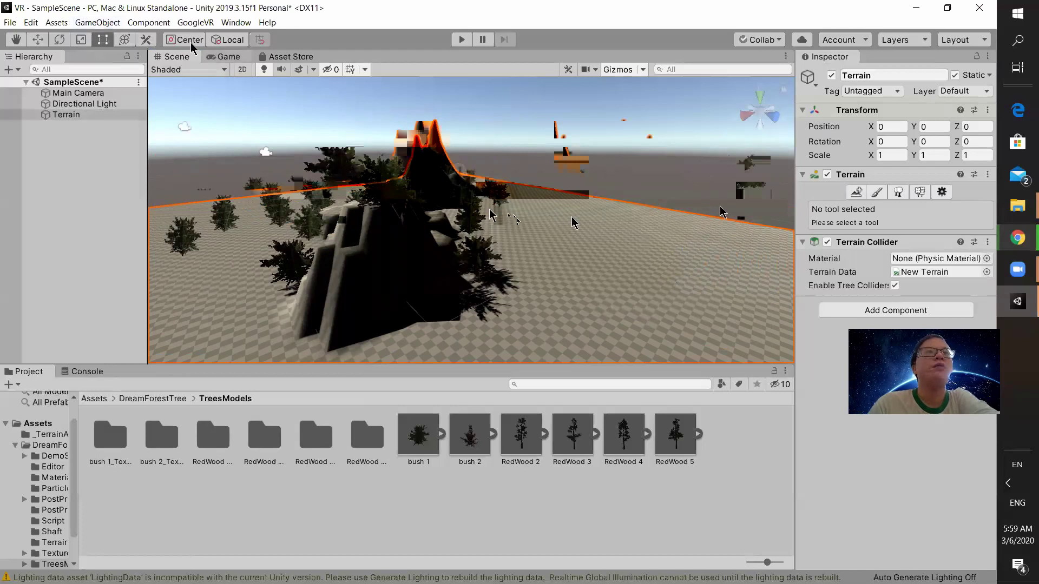
left_click(98, 23)
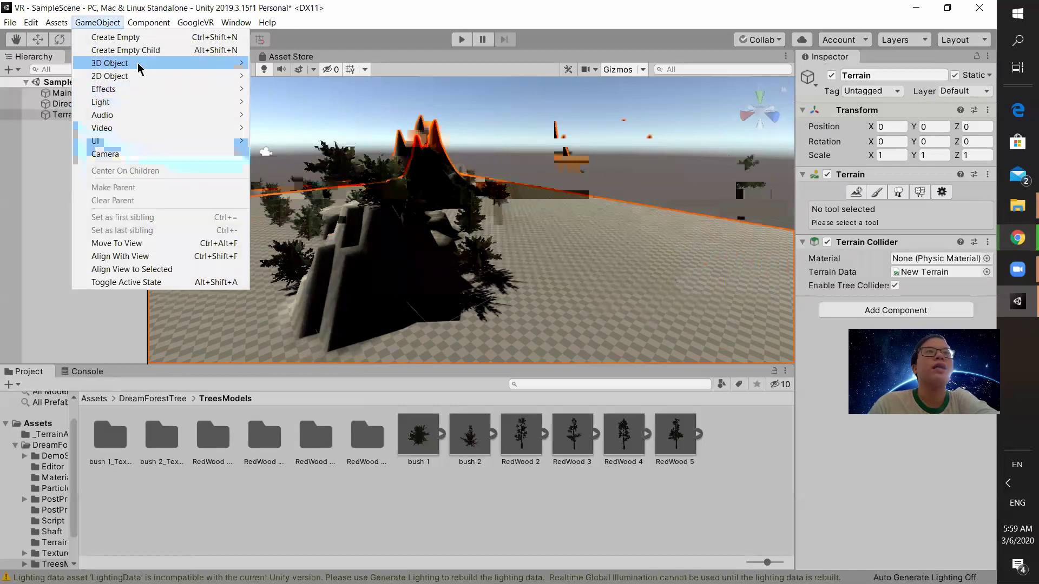
mouse_move(238, 63)
left_click(276, 64)
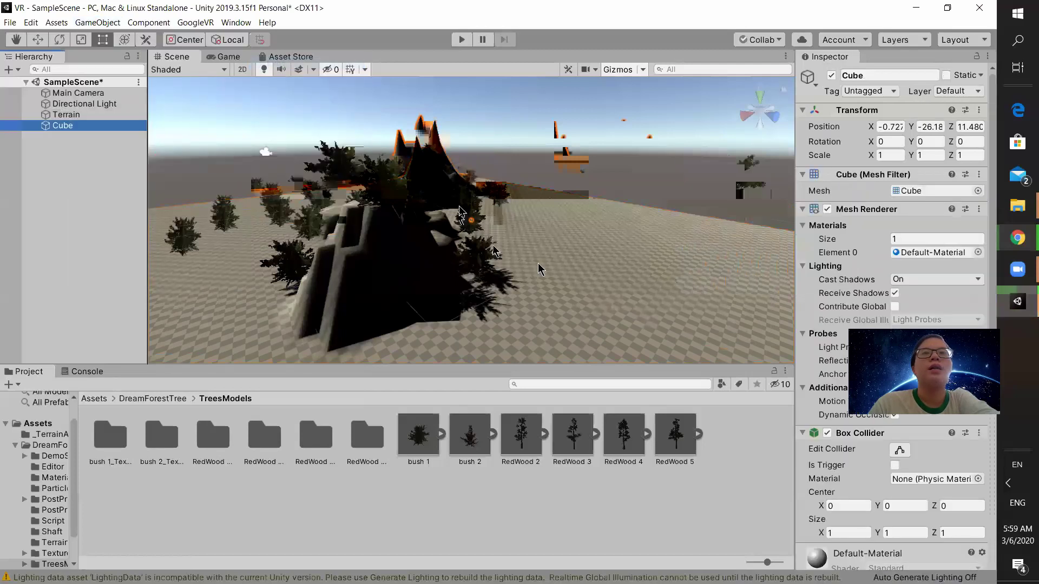
scroll(498, 259, "up", 3)
scroll(496, 252, "up", 4)
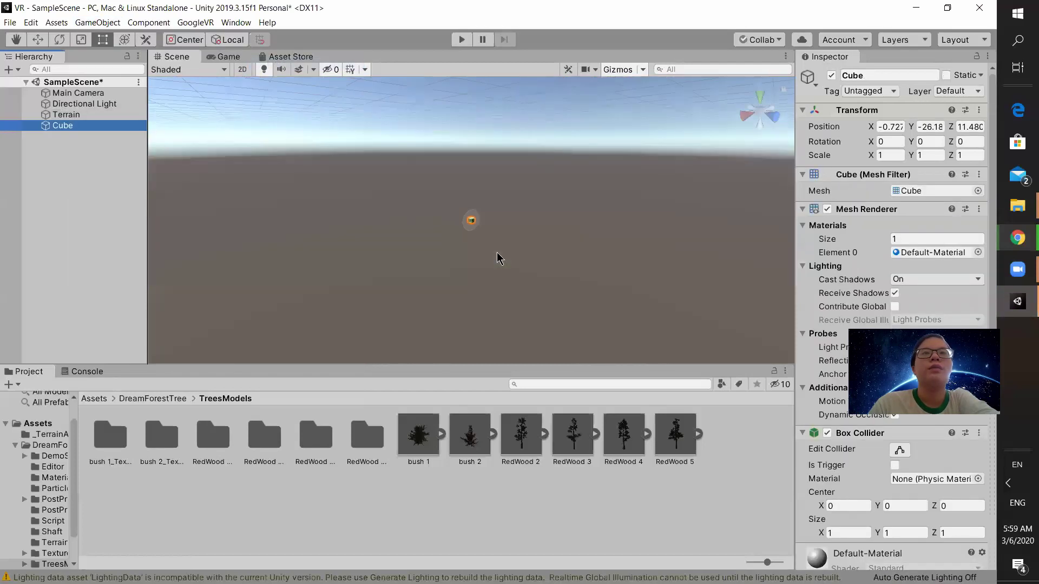
scroll(496, 248, "up", 2)
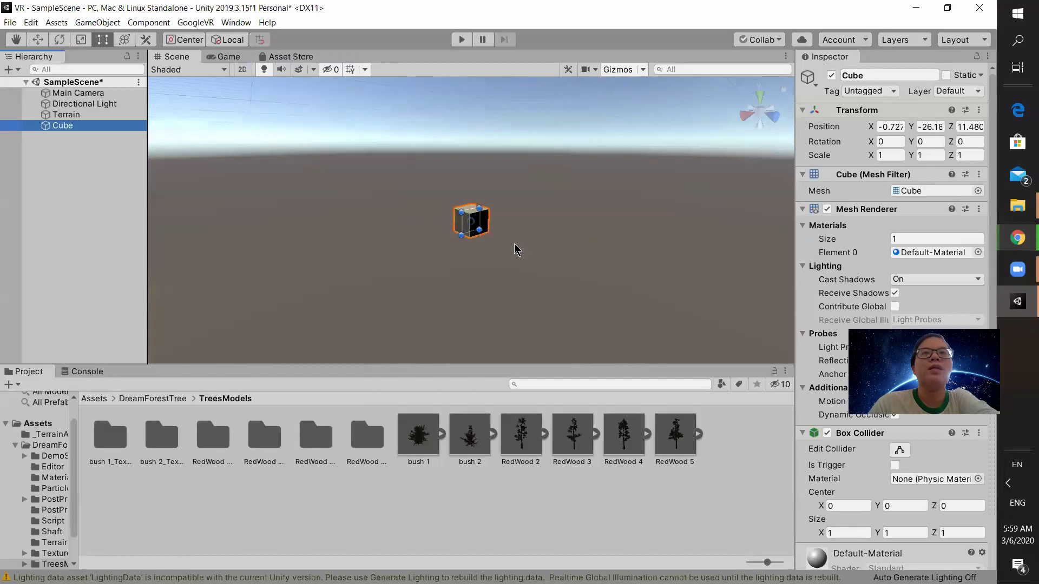
middle_click_drag(514, 243, 491, 272)
scroll(491, 272, "down", 6)
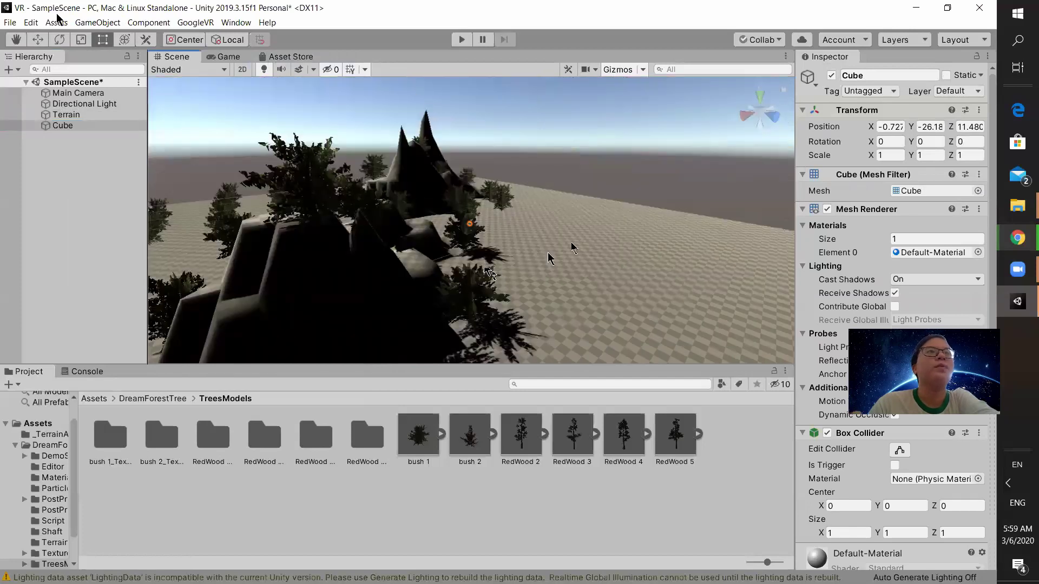
Align the cube with the current view and enlarge it to a scale of about 7.02 in X and 6.1 in Y
left_click(98, 22)
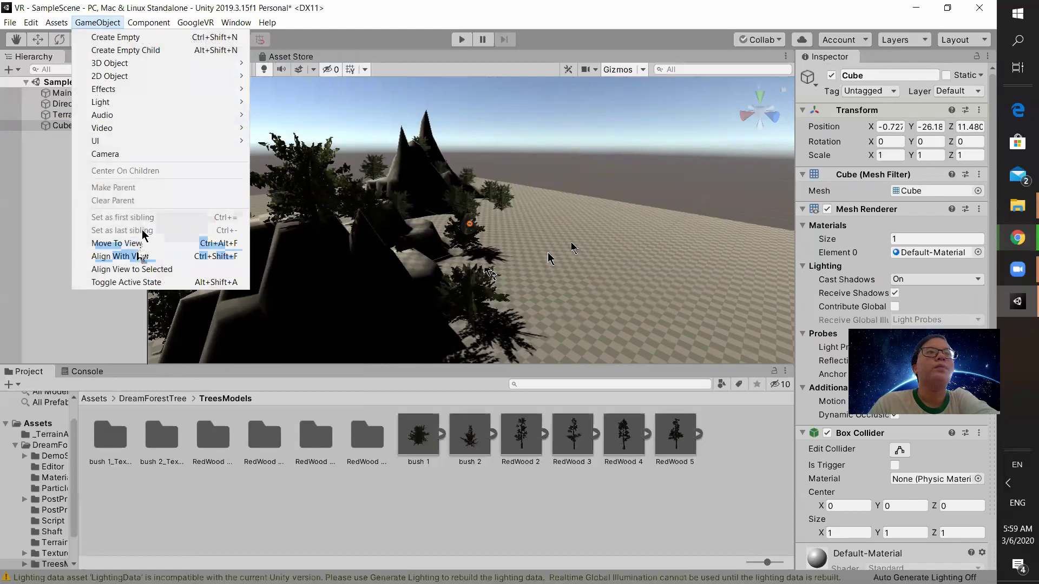
left_click(120, 256)
right_click_drag(549, 259, 363, 198)
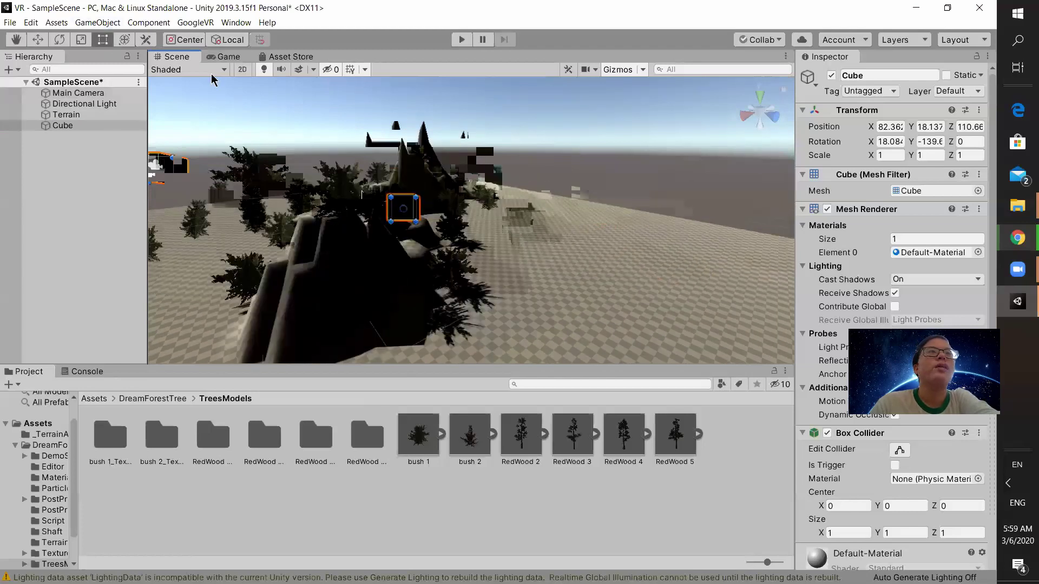
left_click_drag(417, 194, 632, 76)
middle_click_drag(596, 162, 411, 309)
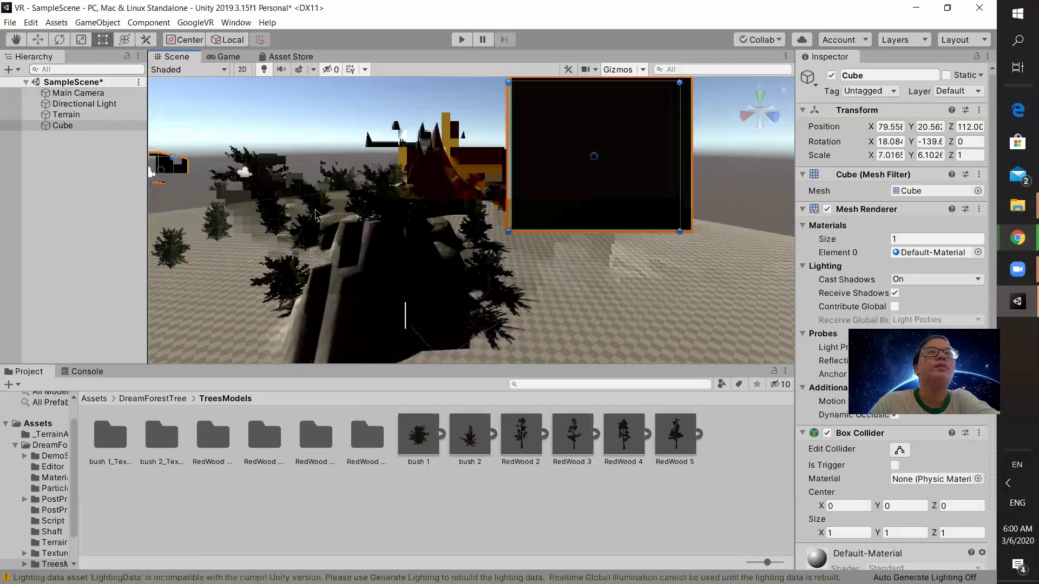
Turn the cube to about -195 degrees around Y and thicken it to a Z scale of about 5.04
left_click(58, 41)
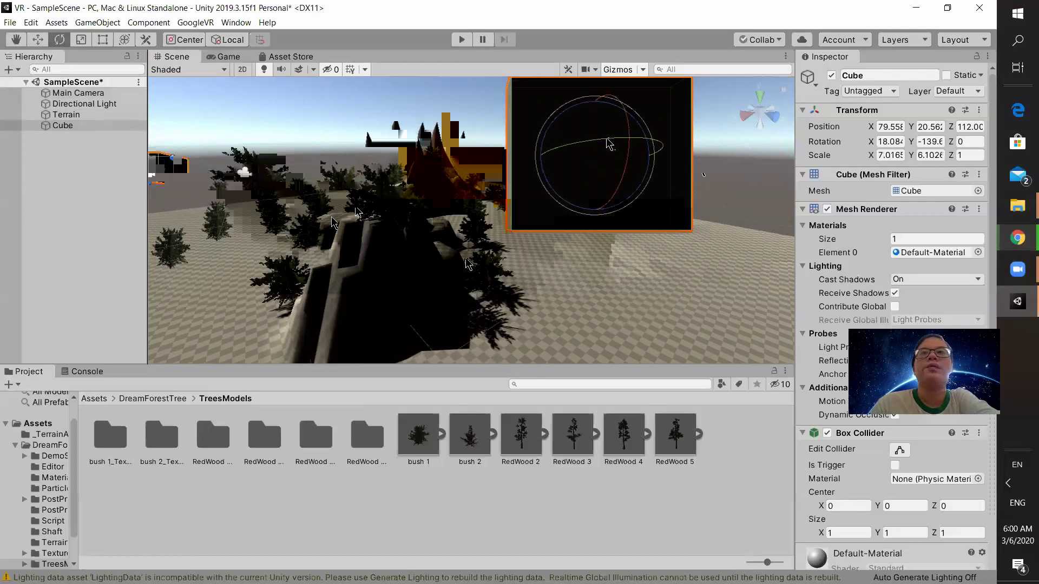
left_click_drag(610, 144, 723, 159)
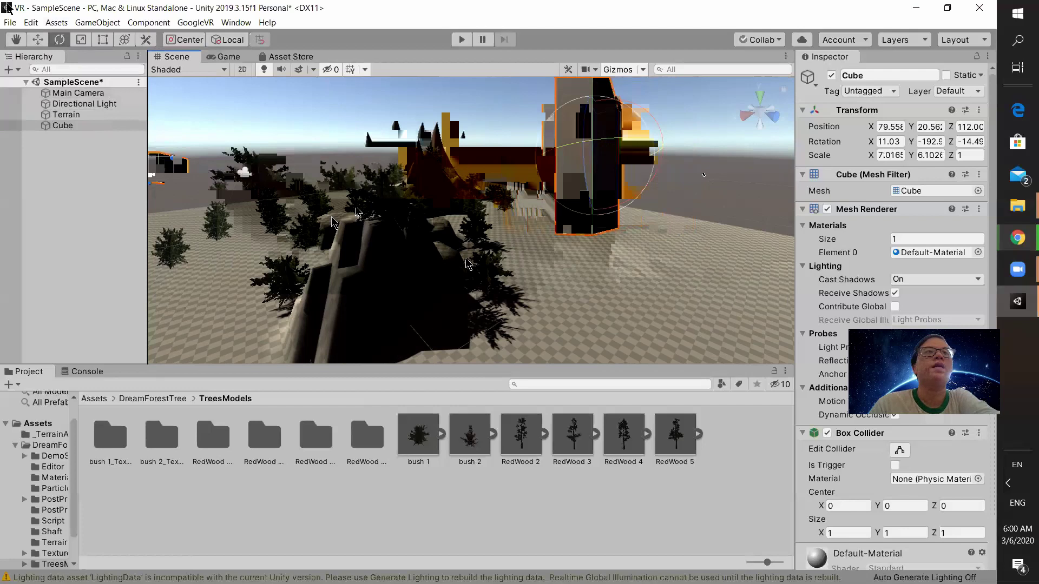
left_click(103, 40)
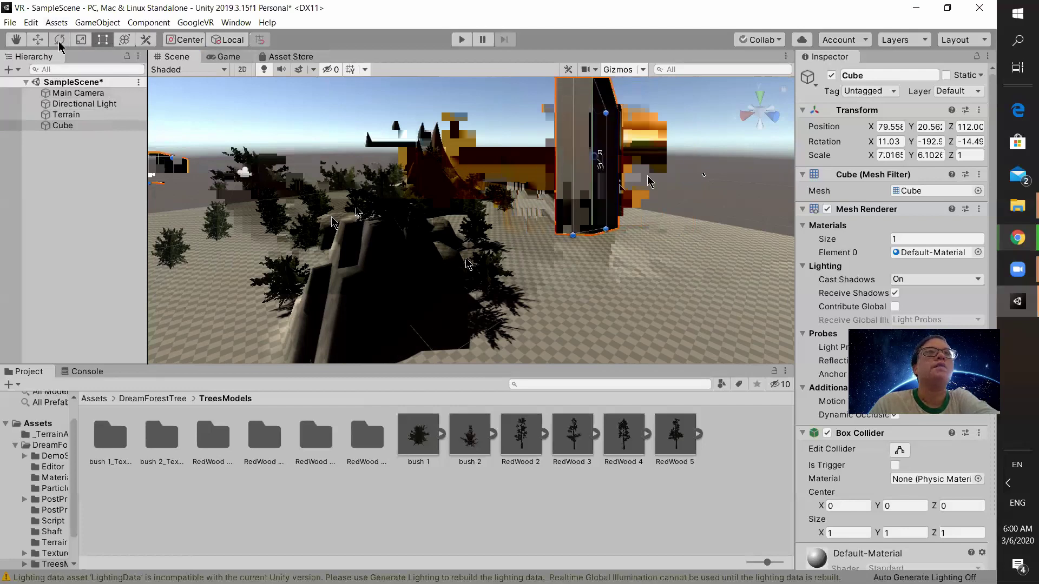
left_click(81, 39)
left_click_drag(551, 164, 130, 54)
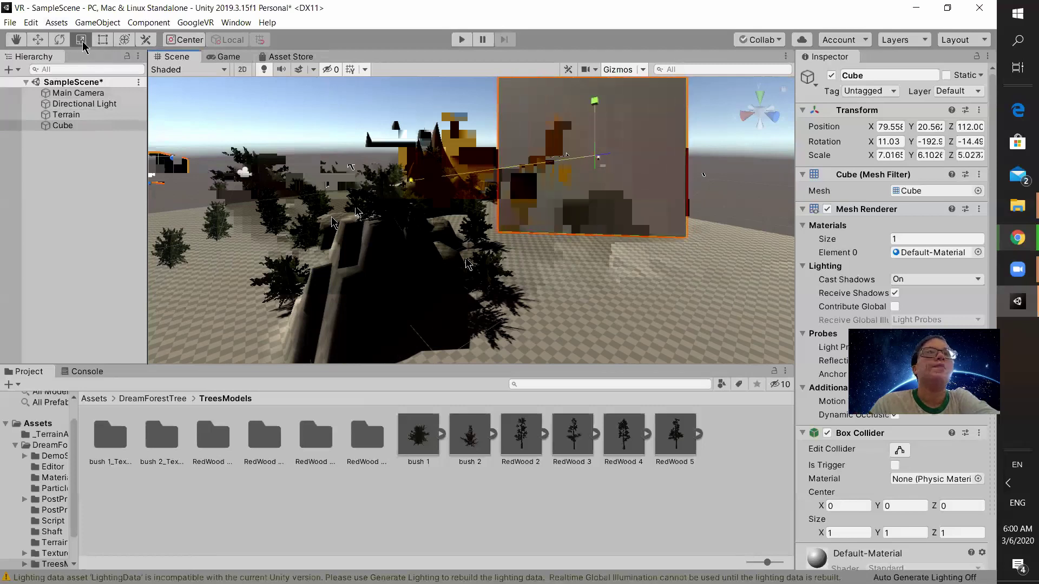
Tilt the cube to about 54 degrees around Z with the Transform tool and reselect it with the Rect tool
left_click(102, 41)
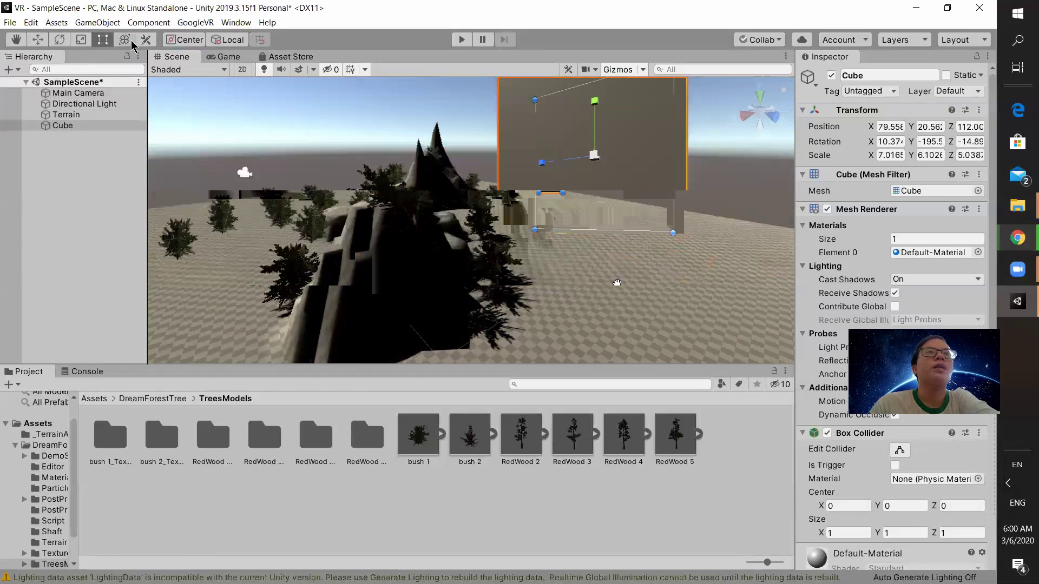
left_click(129, 40)
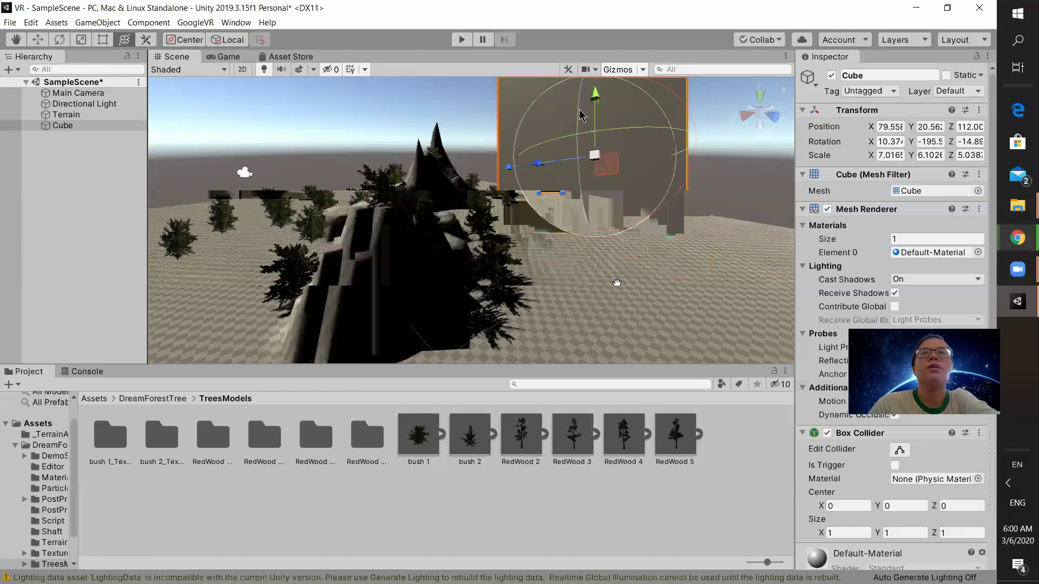
left_click_drag(579, 115, 616, 278)
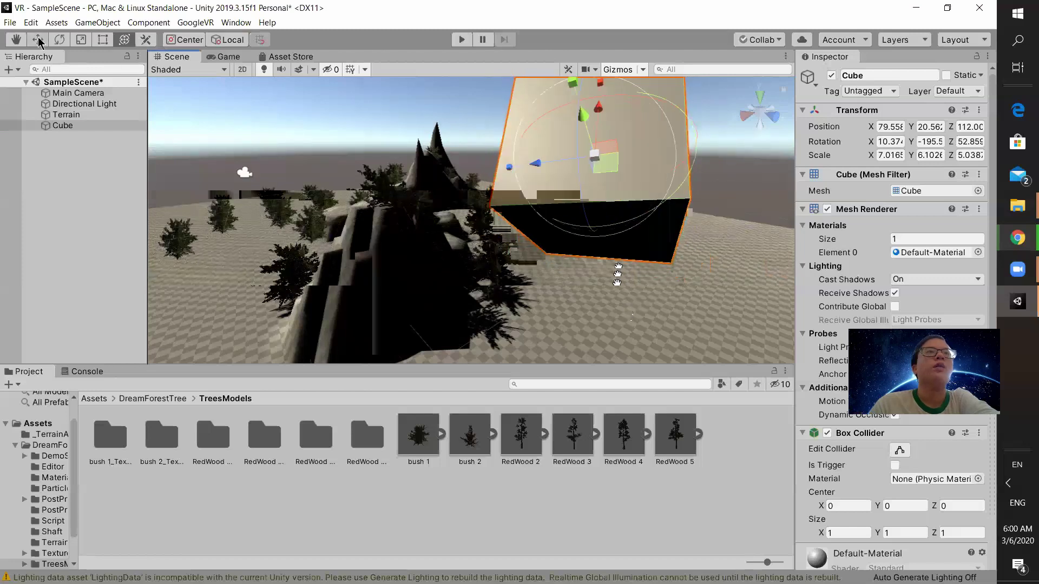
left_click(103, 41)
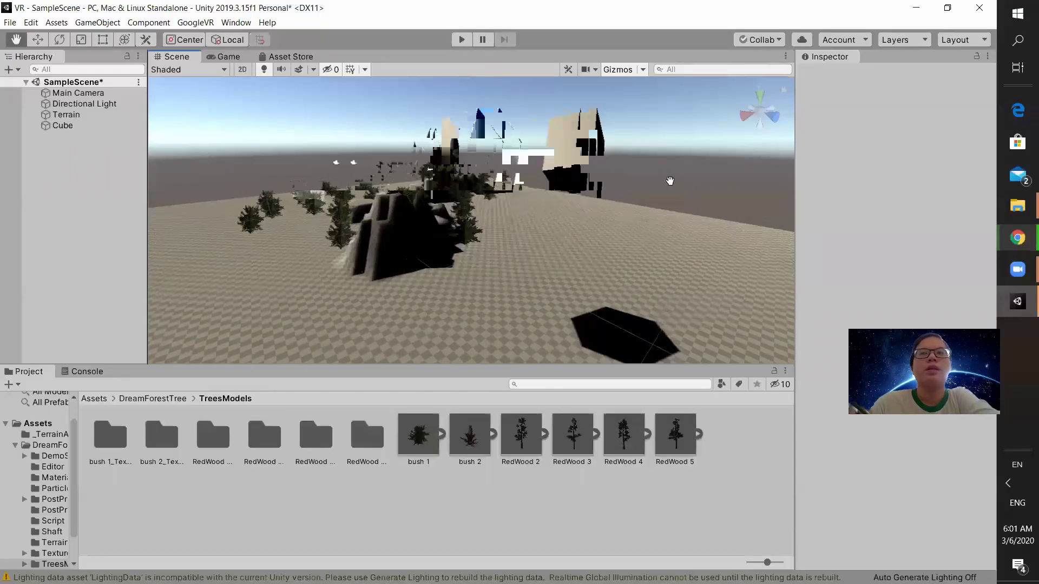
right_click_drag(670, 181, 612, 206)
left_click(613, 205)
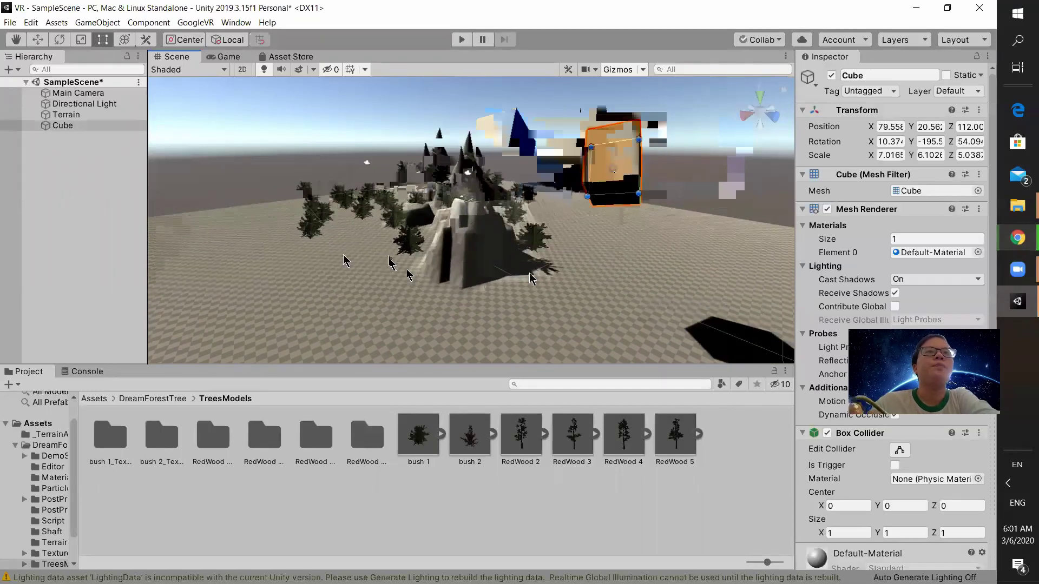